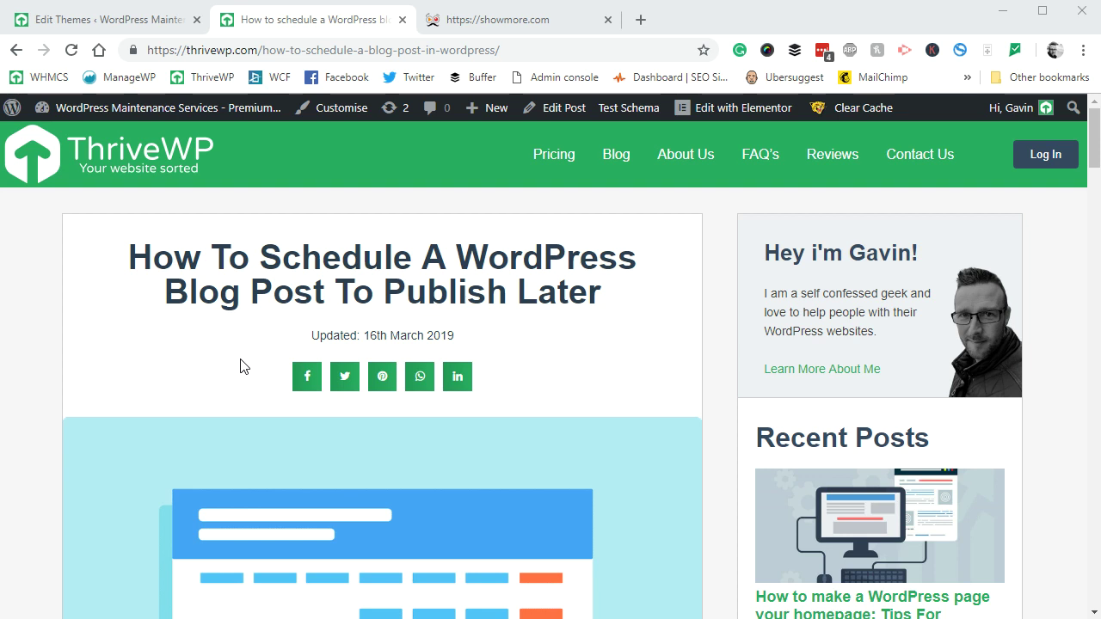
Scroll down the scheduling post to its embedded YouTube video and back up.
scroll(241, 360, "down", 6)
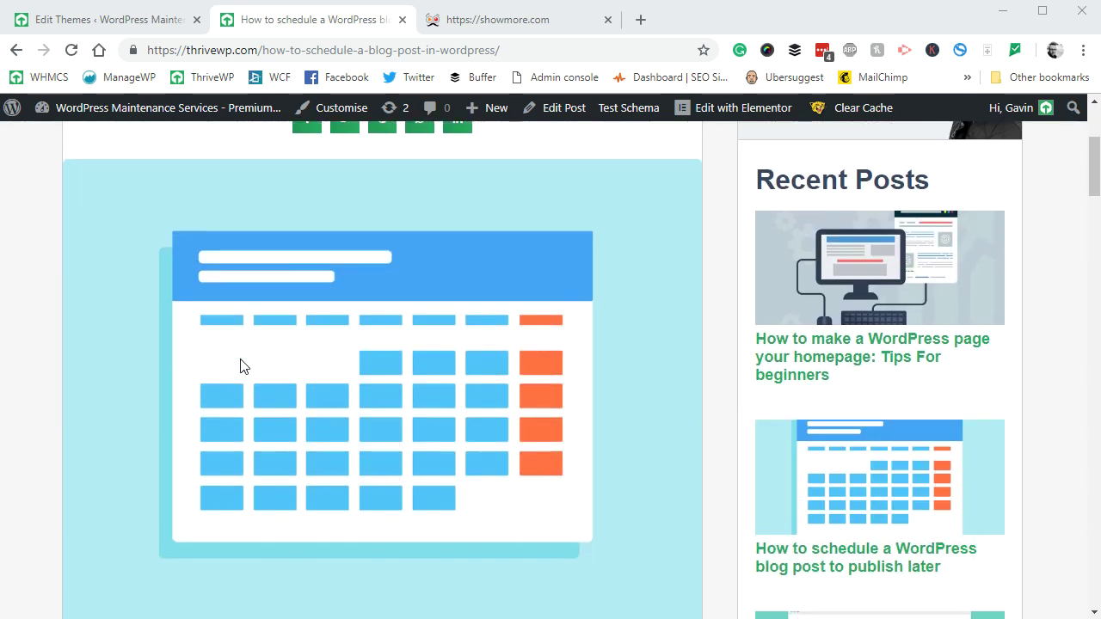
scroll(240, 367, "down", 4)
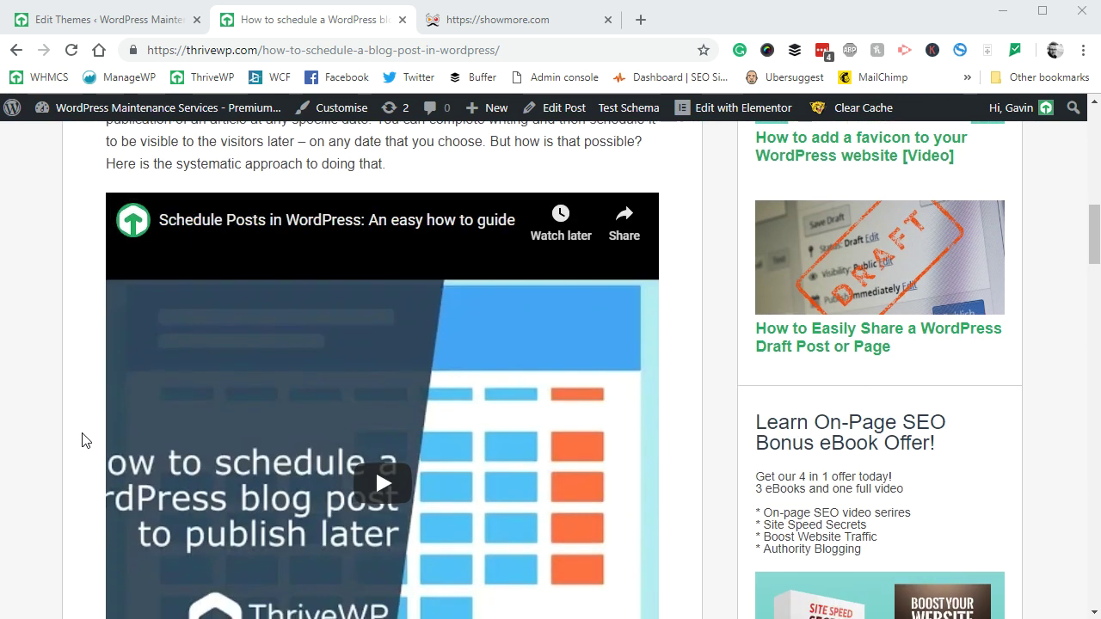
scroll(85, 440, "down", 5)
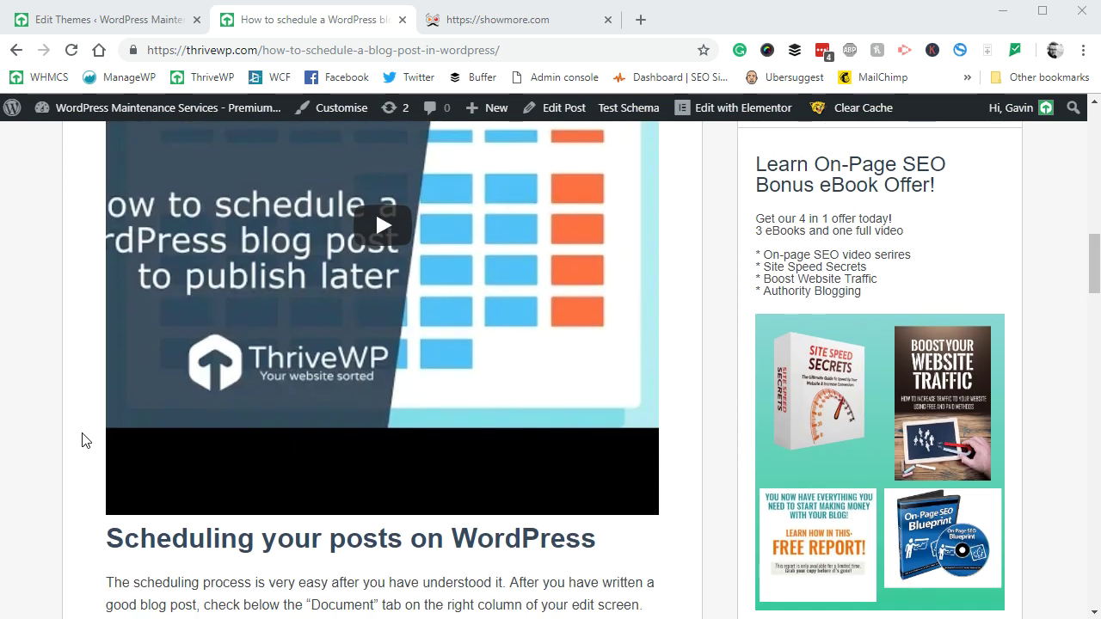
scroll(60, 416, "down", 5)
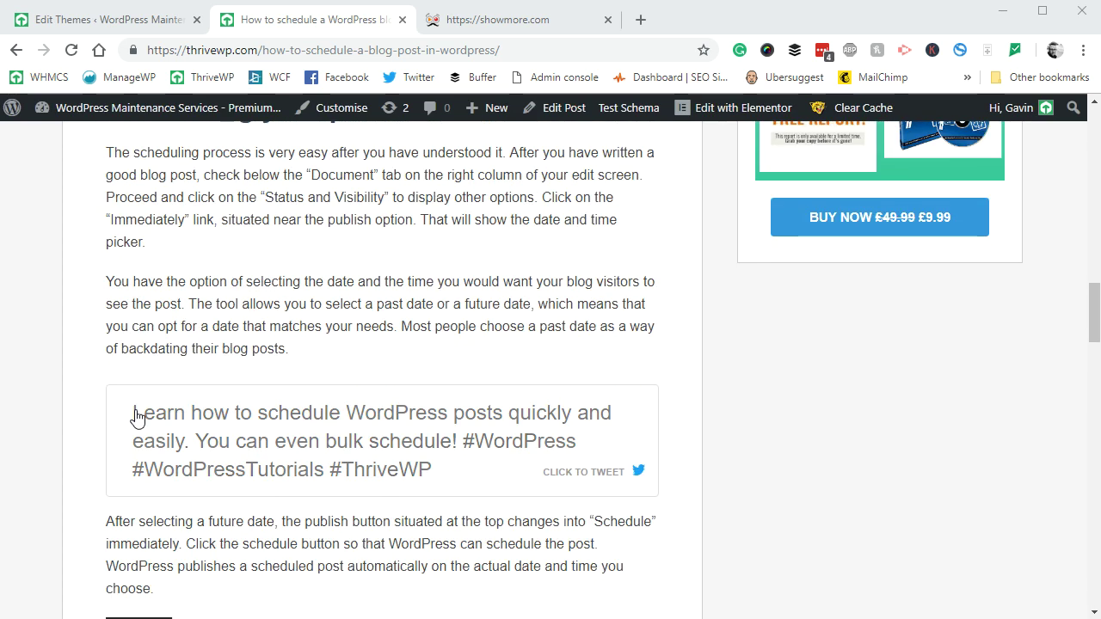
scroll(75, 433, "up", 8)
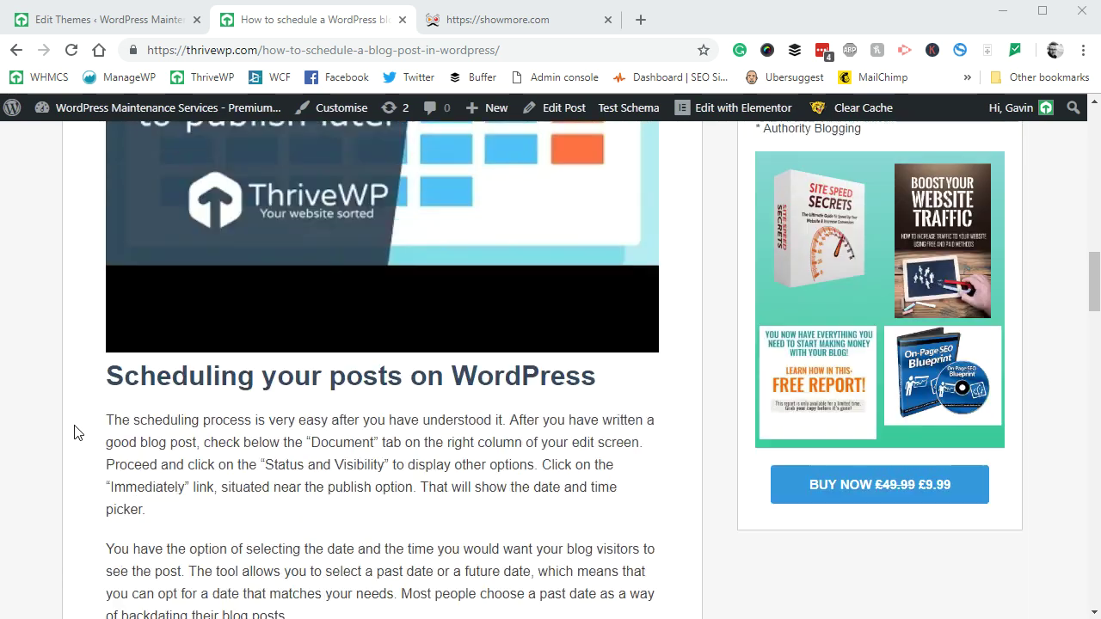
scroll(75, 432, "up", 1)
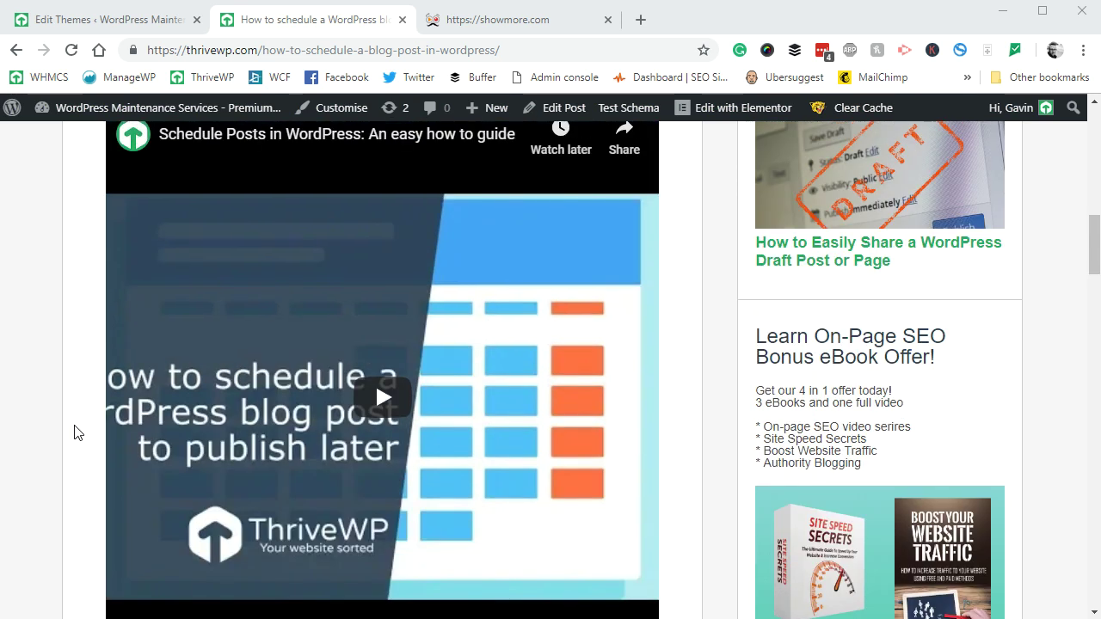
scroll(74, 433, "up", 1)
scroll(75, 433, "down", 1)
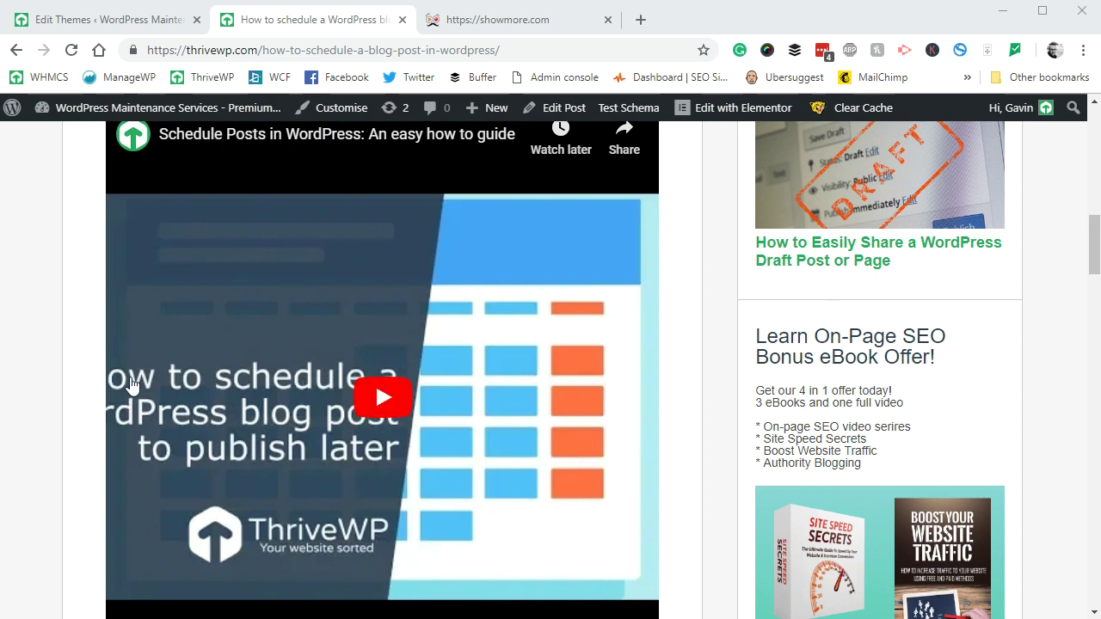
scroll(81, 364, "up", 1)
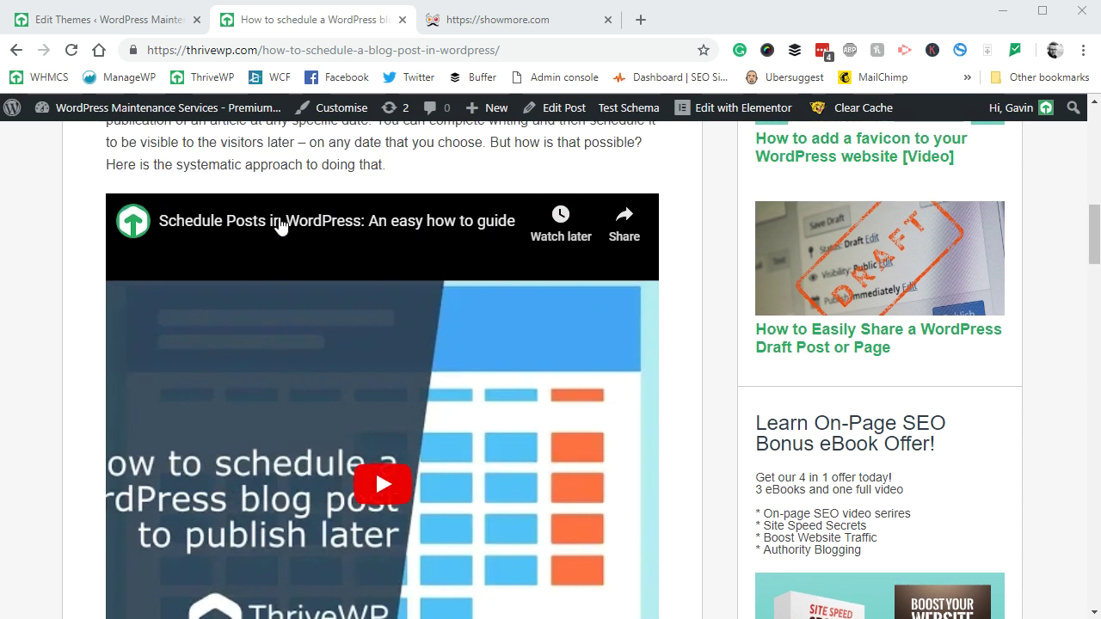
scroll(167, 322, "down", 1)
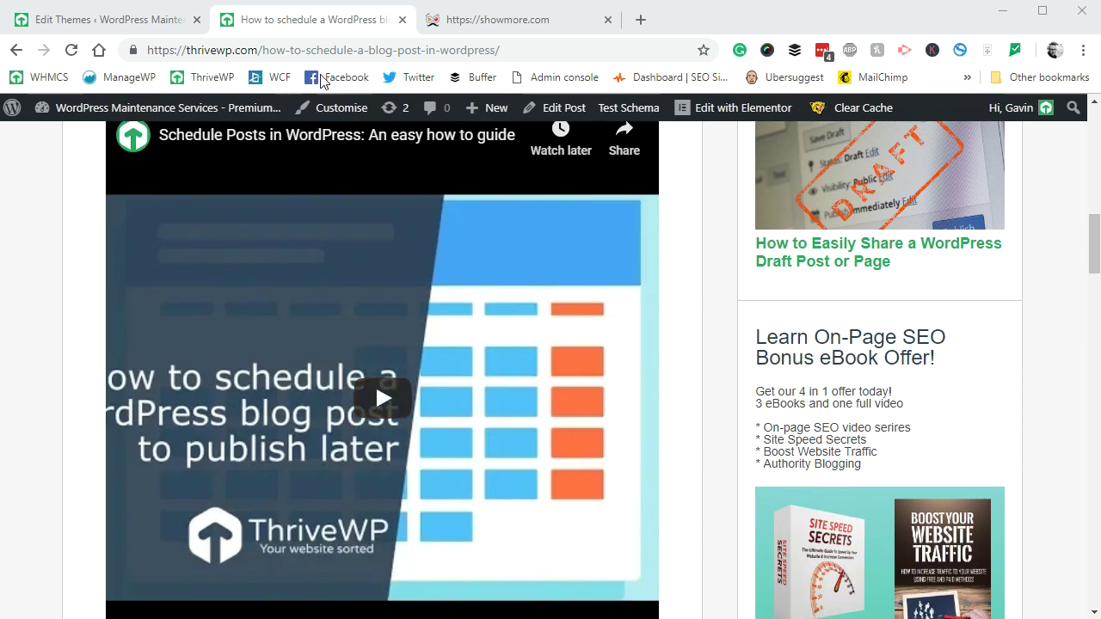
Pop the post into its own window, narrow it to phone width, and check the video.
left_click_drag(318, 32, 361, 123)
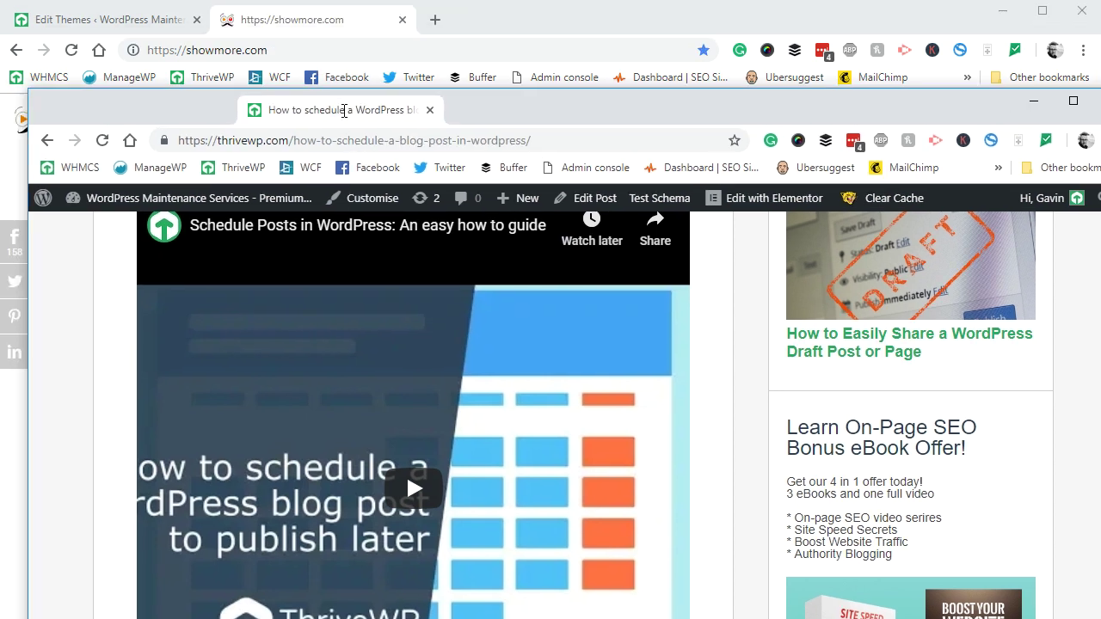
left_click(1073, 101)
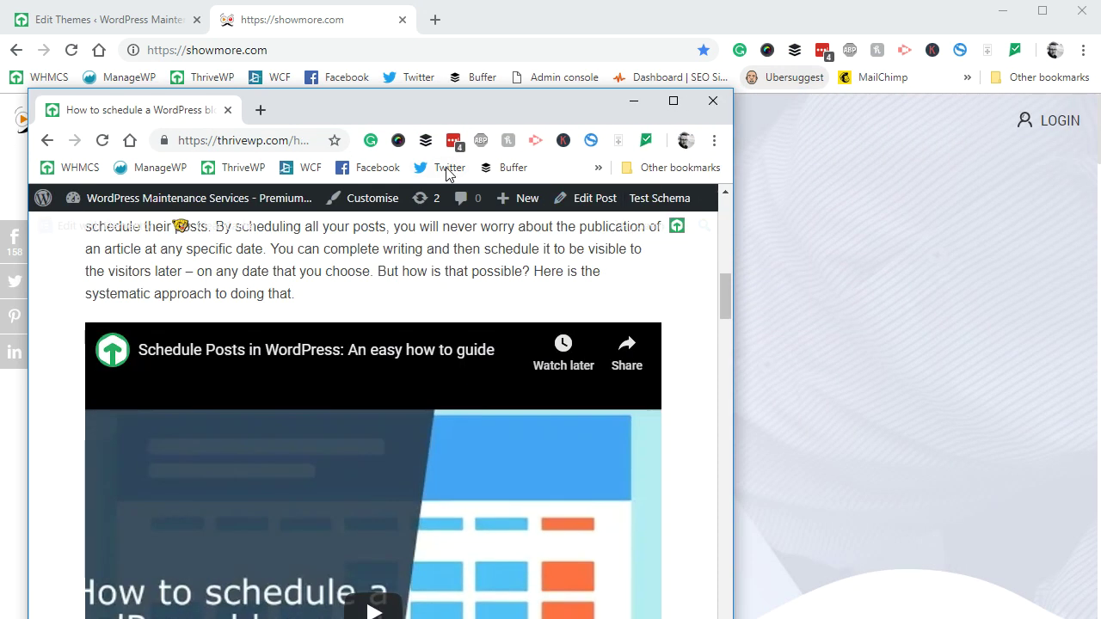
left_click_drag(365, 114, 516, 35)
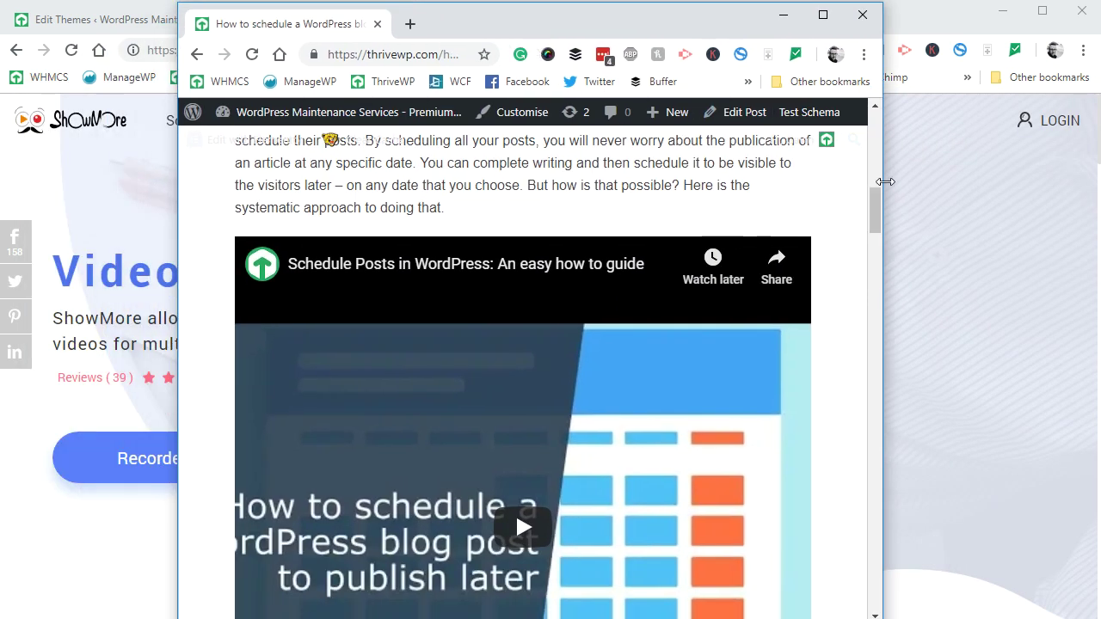
left_click_drag(876, 178, 531, 227)
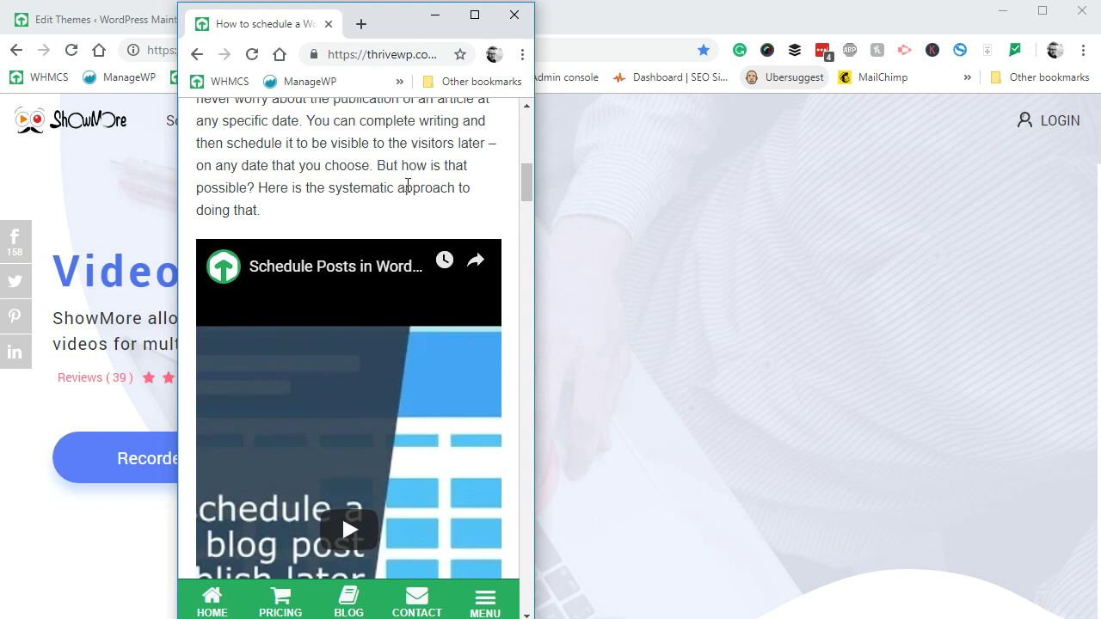
scroll(407, 184, "down", 4)
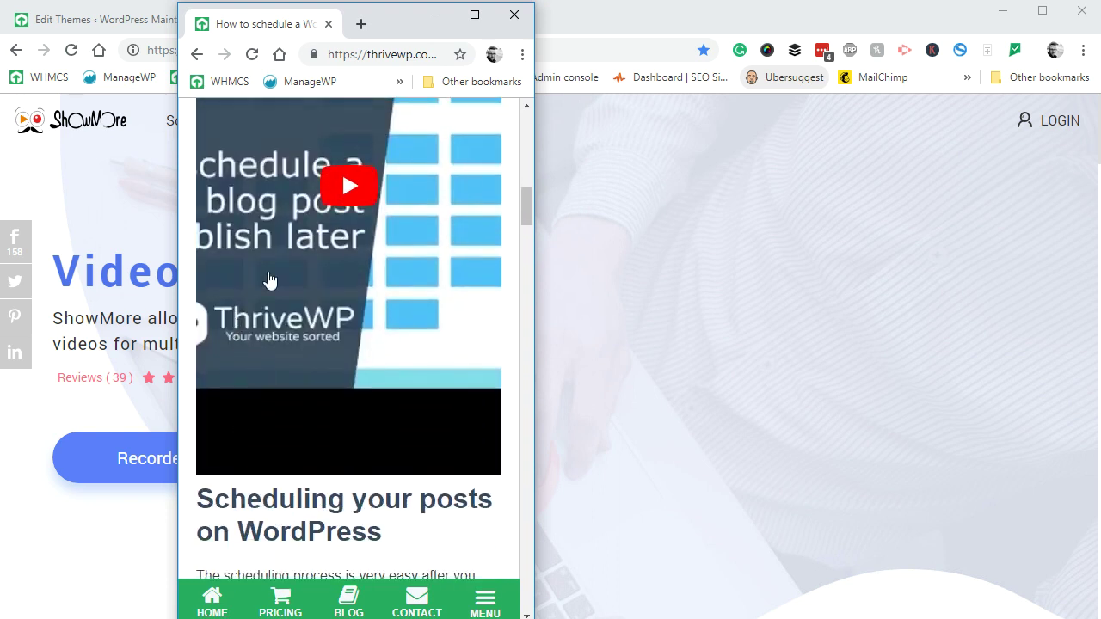
scroll(311, 488, "up", 3)
scroll(294, 228, "down", 1)
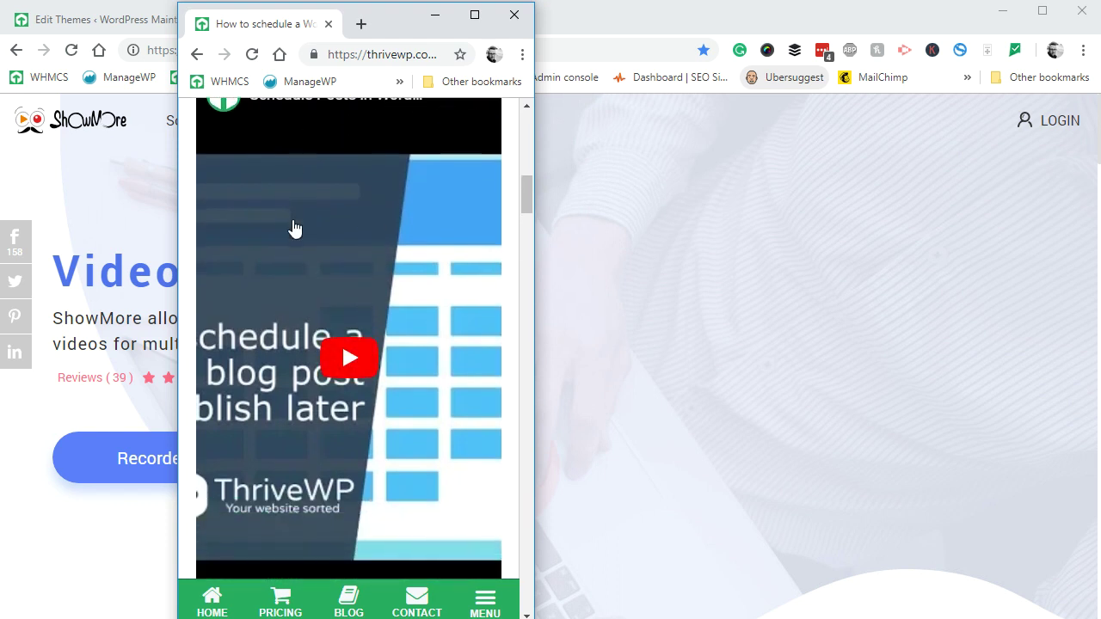
scroll(297, 310, "down", 1)
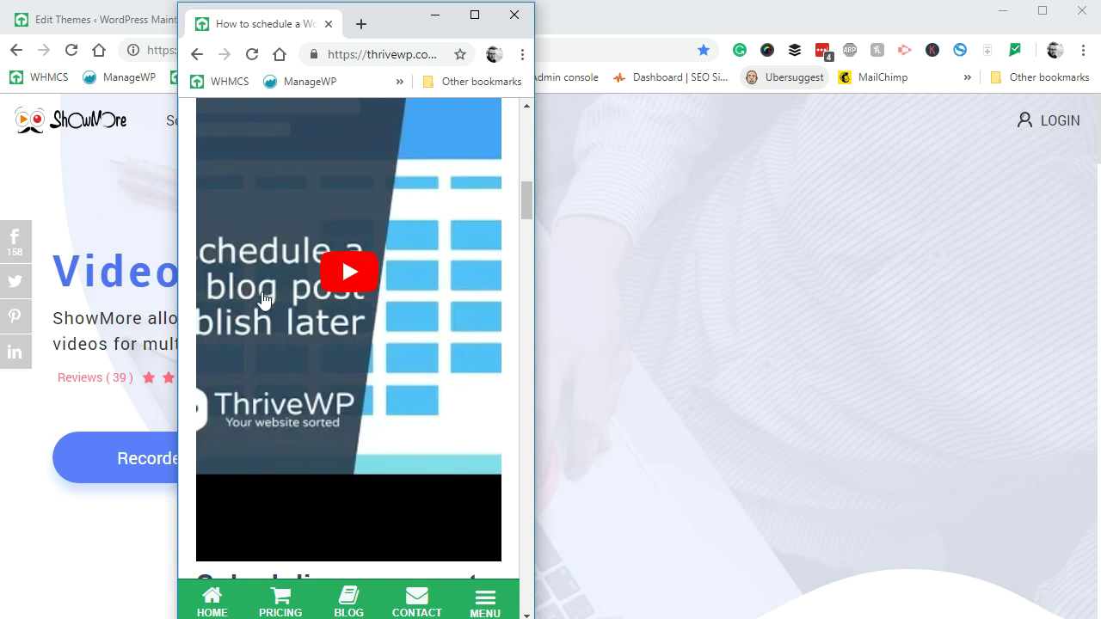
scroll(265, 298, "down", 3)
scroll(298, 403, "up", 4)
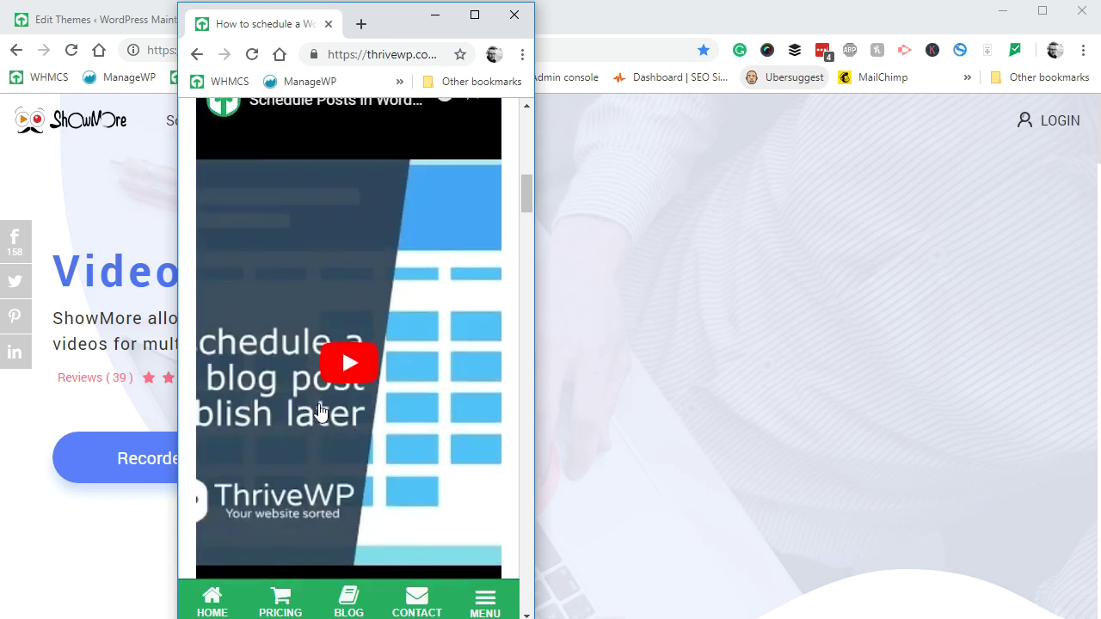
scroll(319, 415, "up", 2)
scroll(318, 418, "down", 4)
scroll(316, 416, "up", 2)
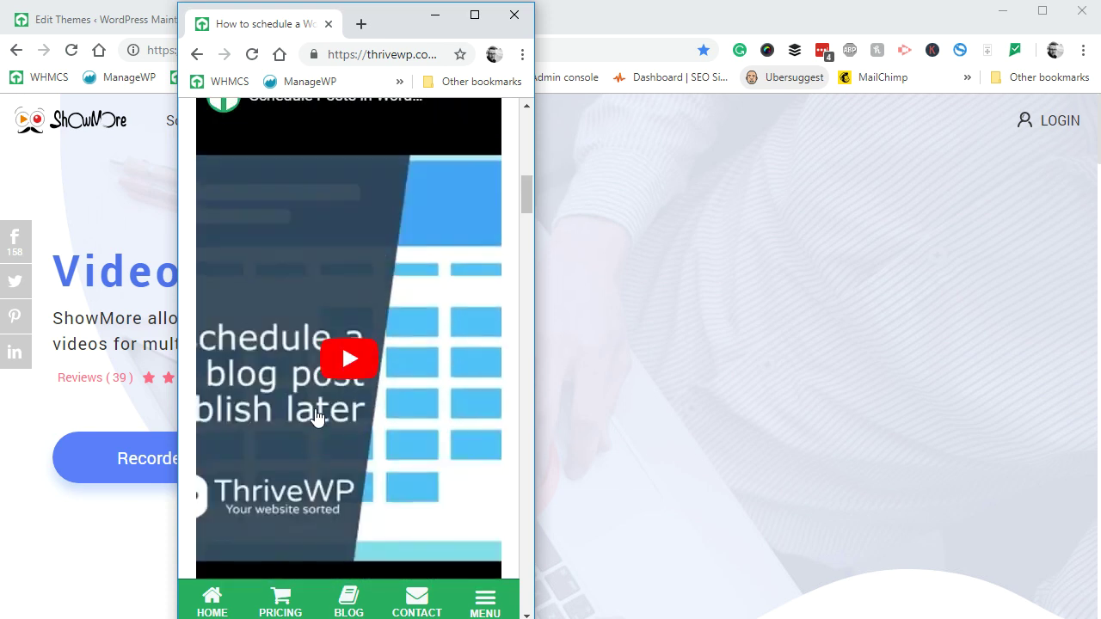
scroll(315, 418, "down", 2)
scroll(315, 418, "up", 3)
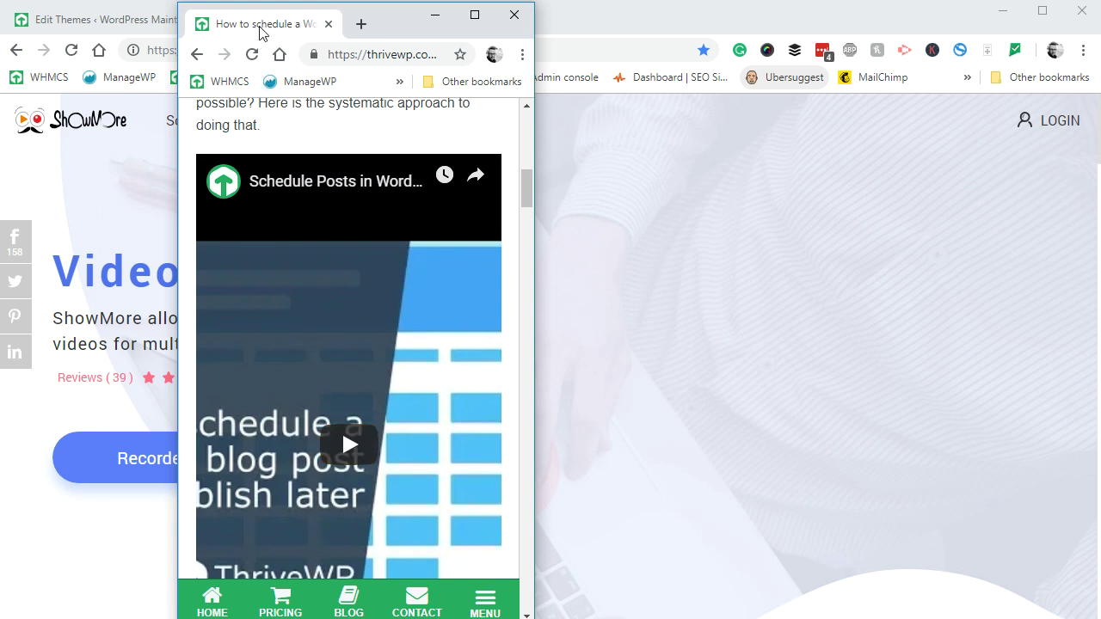
Dock the post back into the main browser window and scroll past the video again.
left_click_drag(263, 33, 307, 12)
scroll(467, 265, "down", 5)
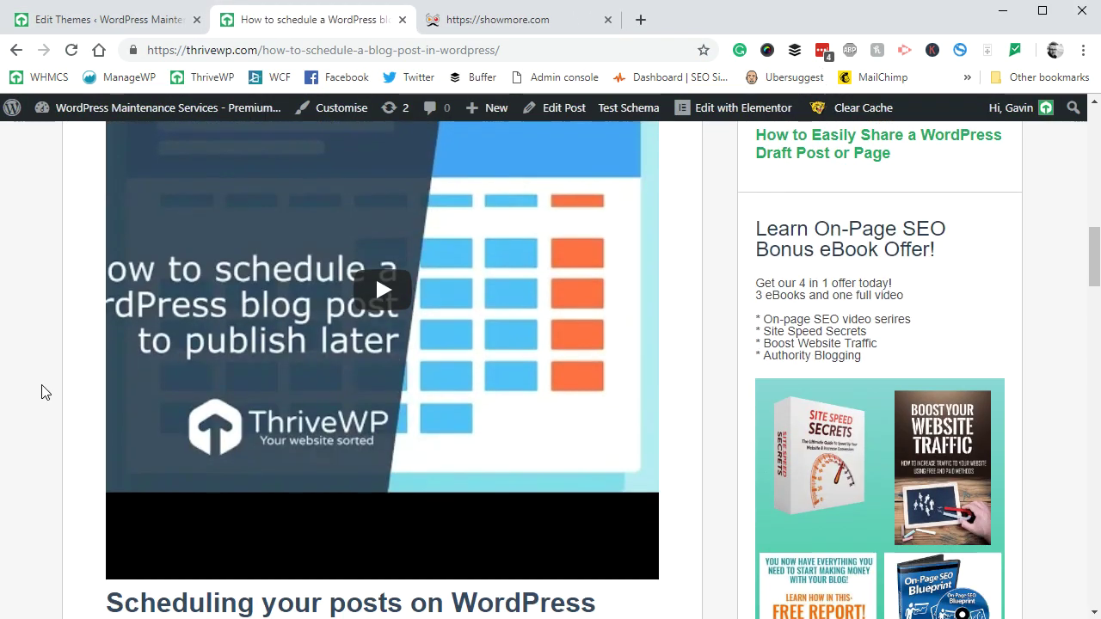
scroll(236, 441, "up", 5)
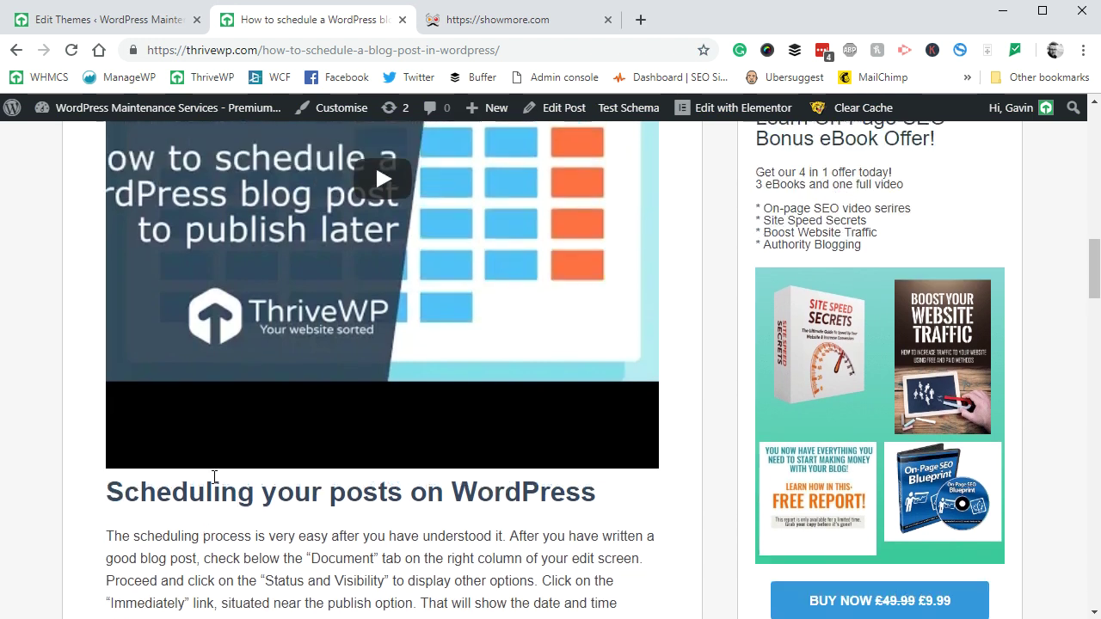
scroll(411, 389, "up", 5)
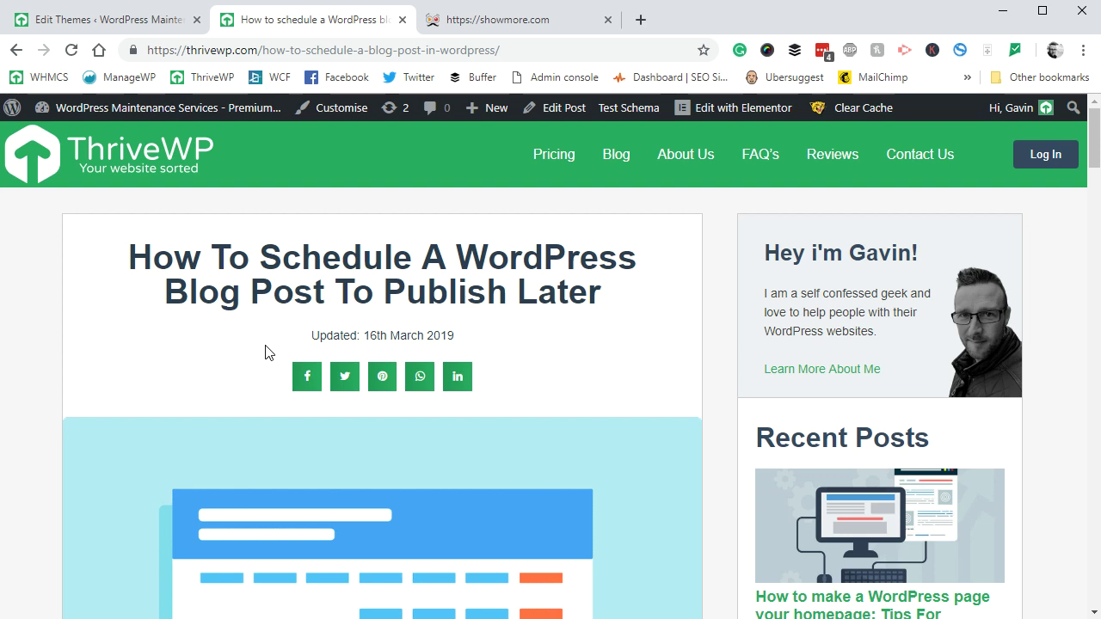
scroll(267, 321, "down", 1)
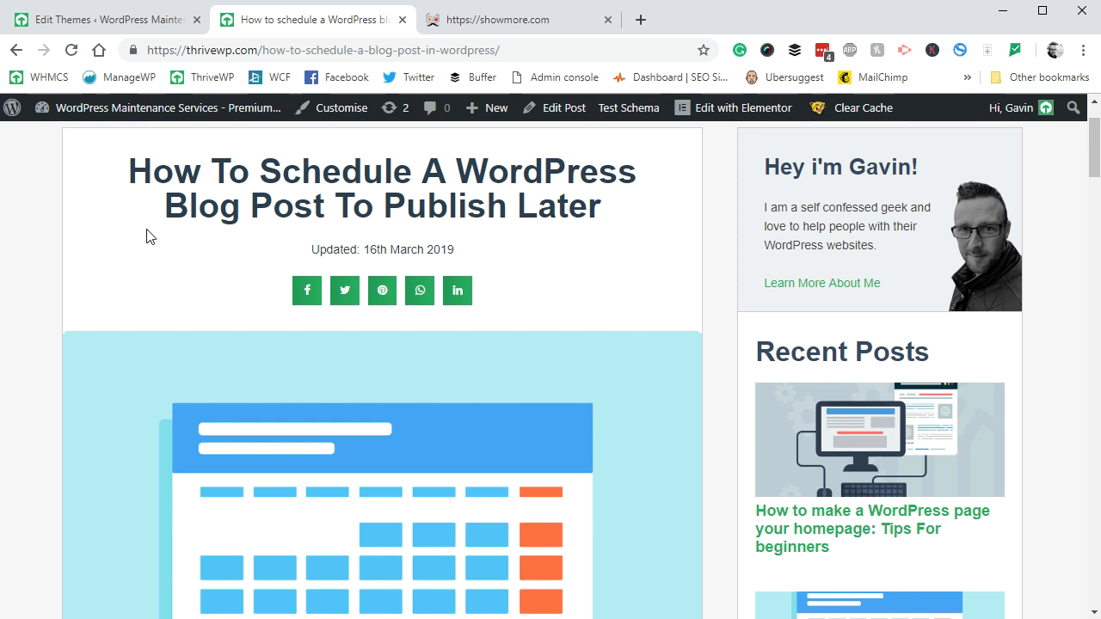
Glance at the theme file editor, recheck the post's video, then return to the editor.
left_click(182, 18)
scroll(305, 344, "up", 5)
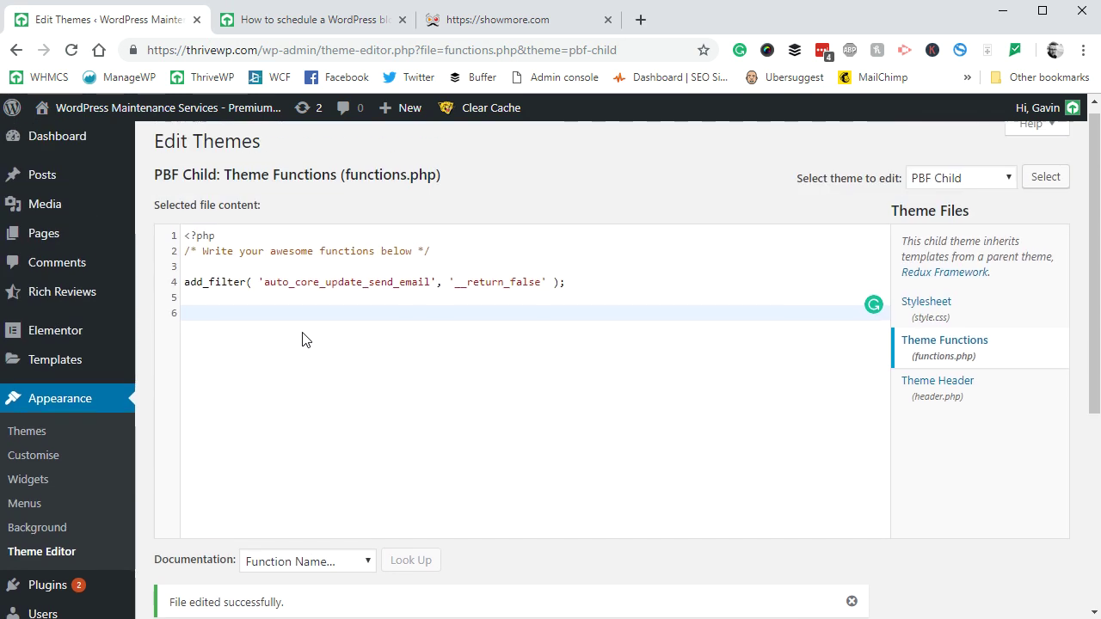
left_click(297, 23)
scroll(363, 383, "down", 10)
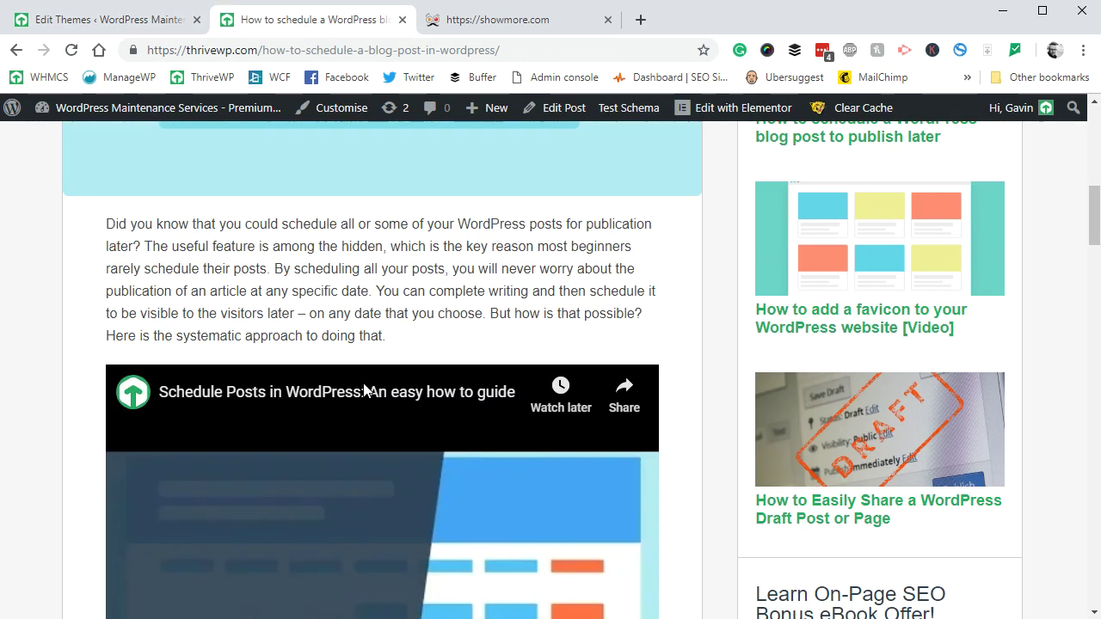
scroll(111, 560, "down", 1)
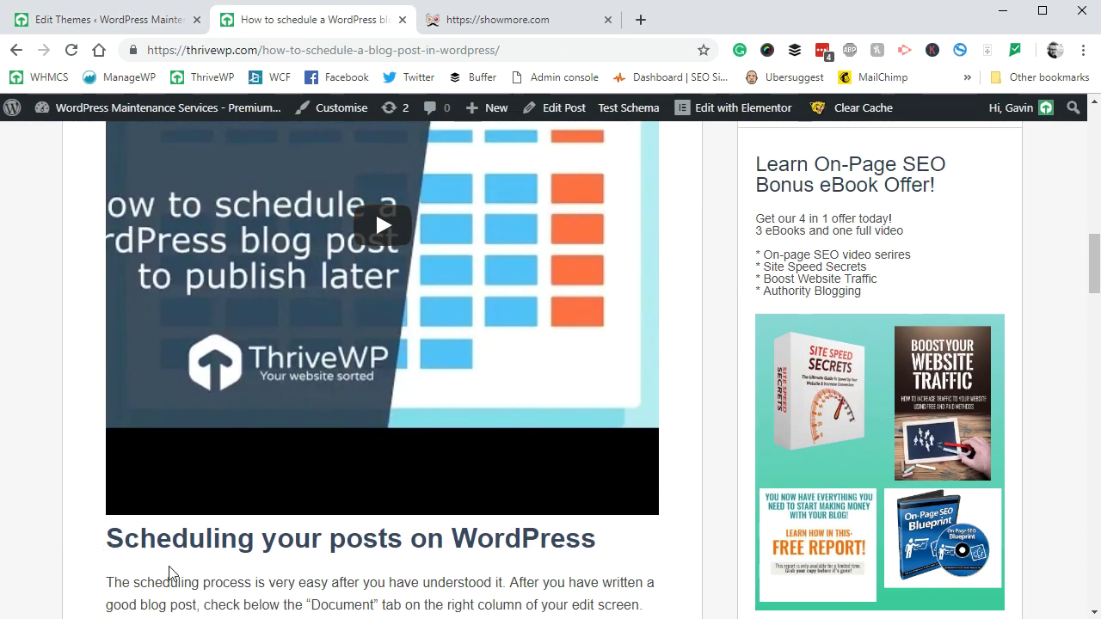
scroll(197, 578, "up", 3)
scroll(250, 497, "down", 1)
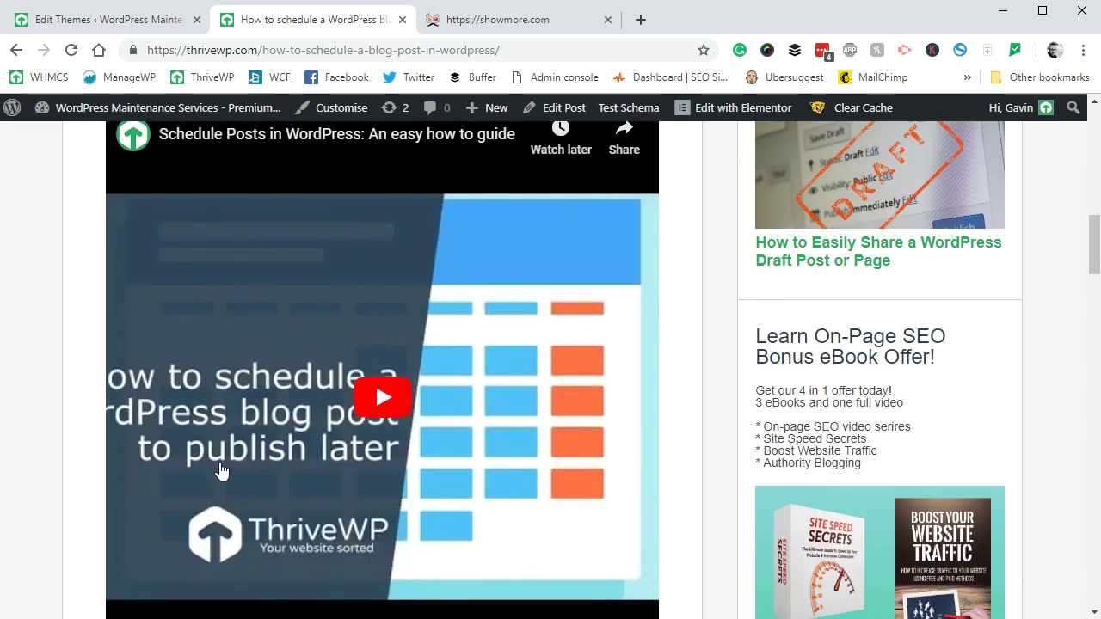
scroll(76, 433, "up", 8)
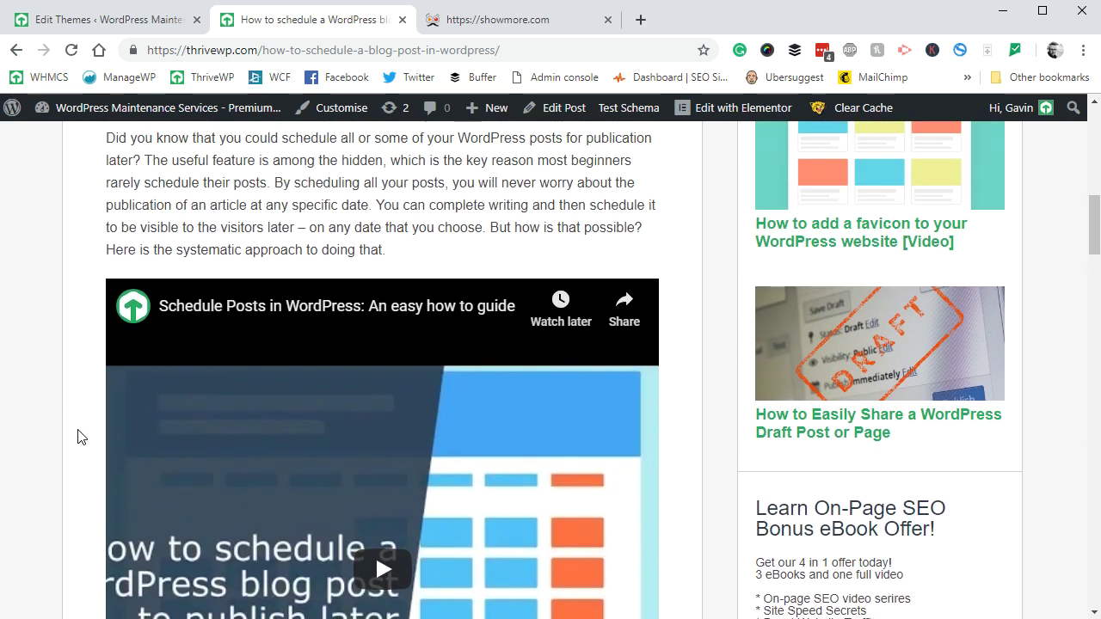
left_click(124, 20)
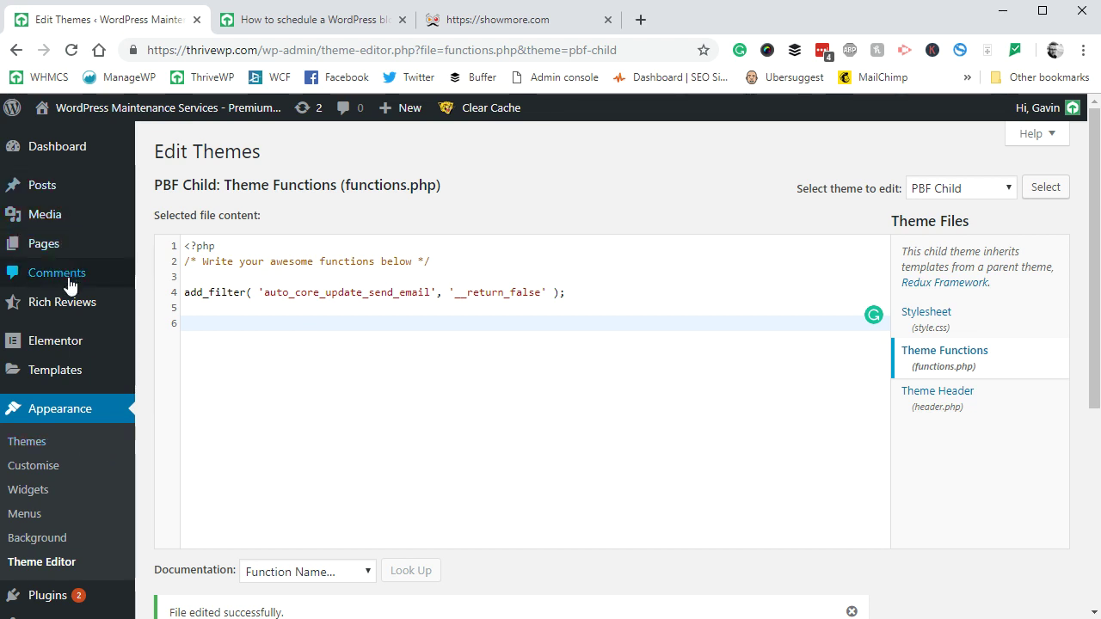
Highlight the PBF Child theme name, reload its functions.php, and place the cursor below the filter.
scroll(60, 421, "down", 1)
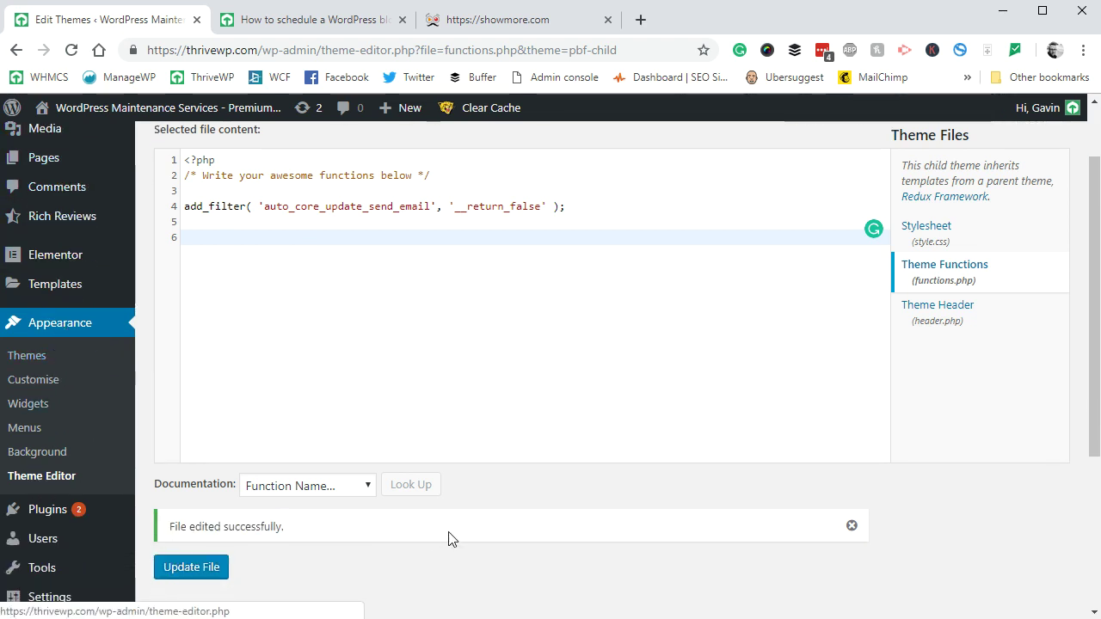
scroll(491, 562, "up", 1)
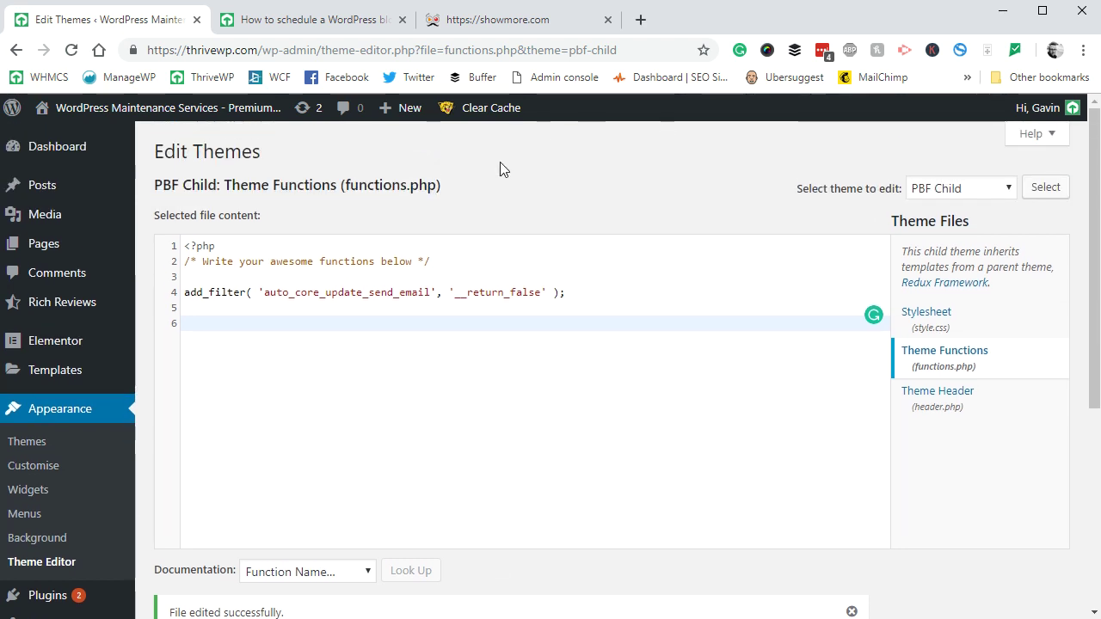
mouse_move(216, 184)
left_mouse_down()
mouse_move(160, 186)
mouse_move(222, 187)
left_mouse_up()
left_click(222, 188)
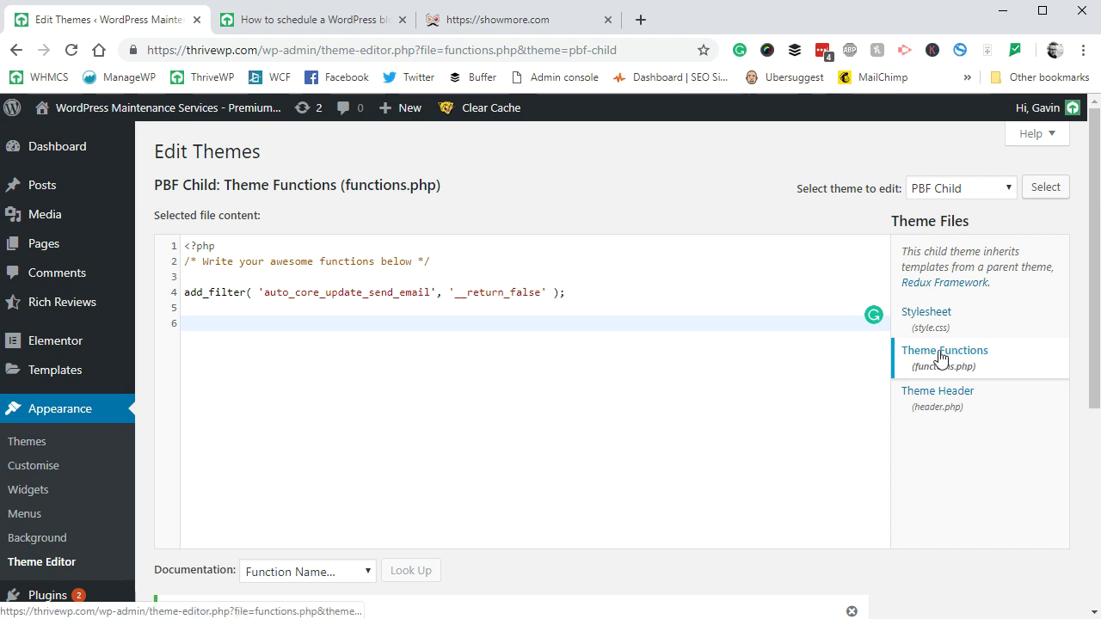
left_click(974, 372)
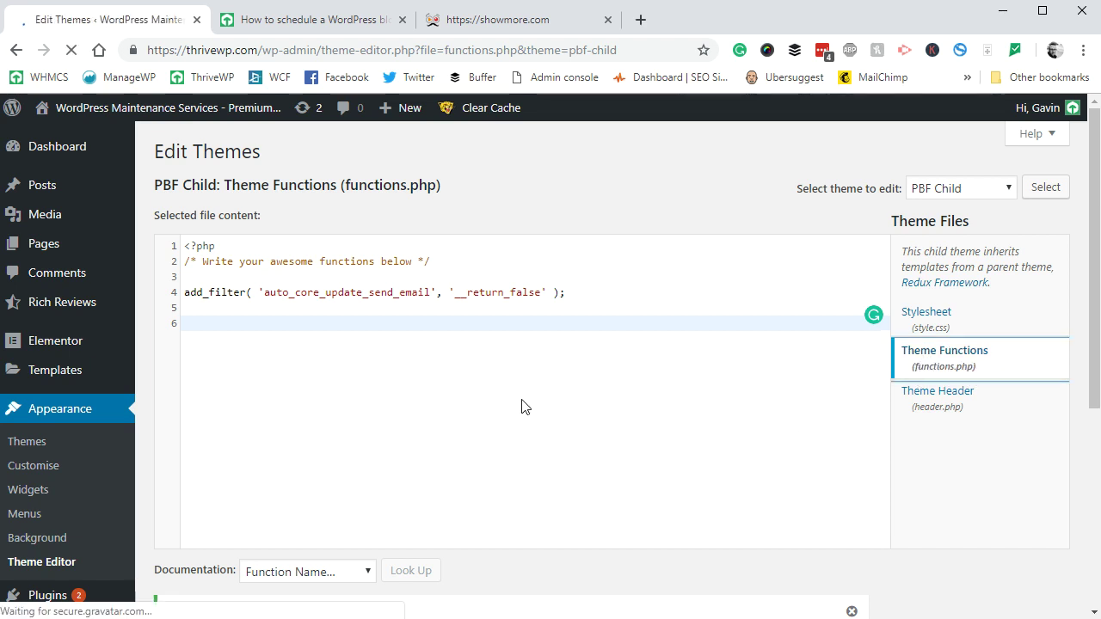
left_click(610, 315)
Add a new line and paste add_theme_support( 'responsive-embeds' ); as line 6.
key("Return")
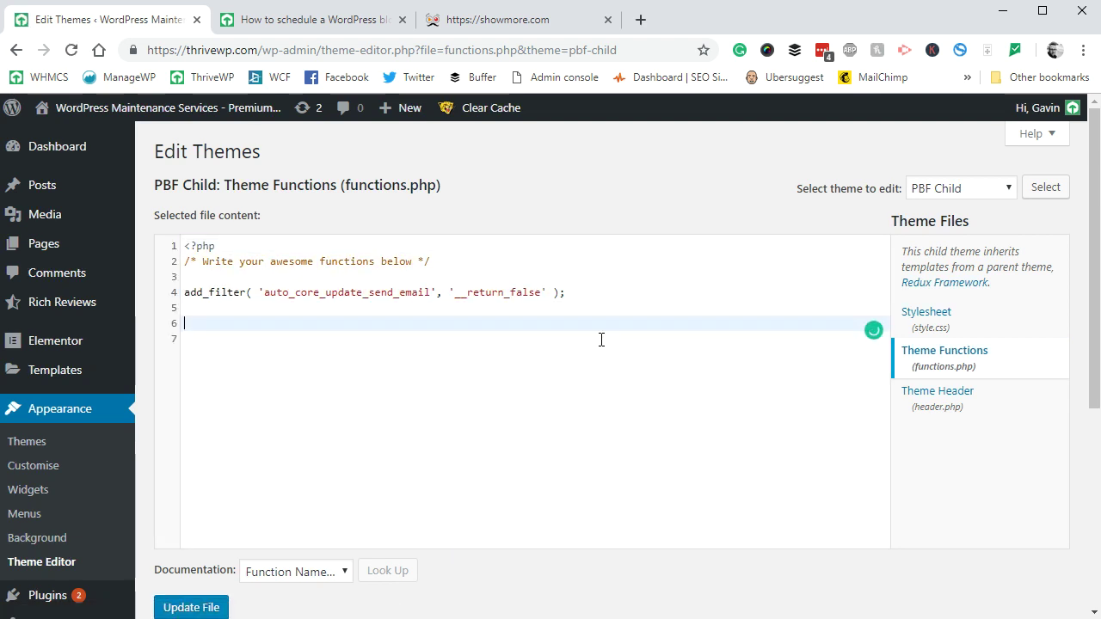
scroll(600, 336, "down", 2)
scroll(543, 327, "up", 2)
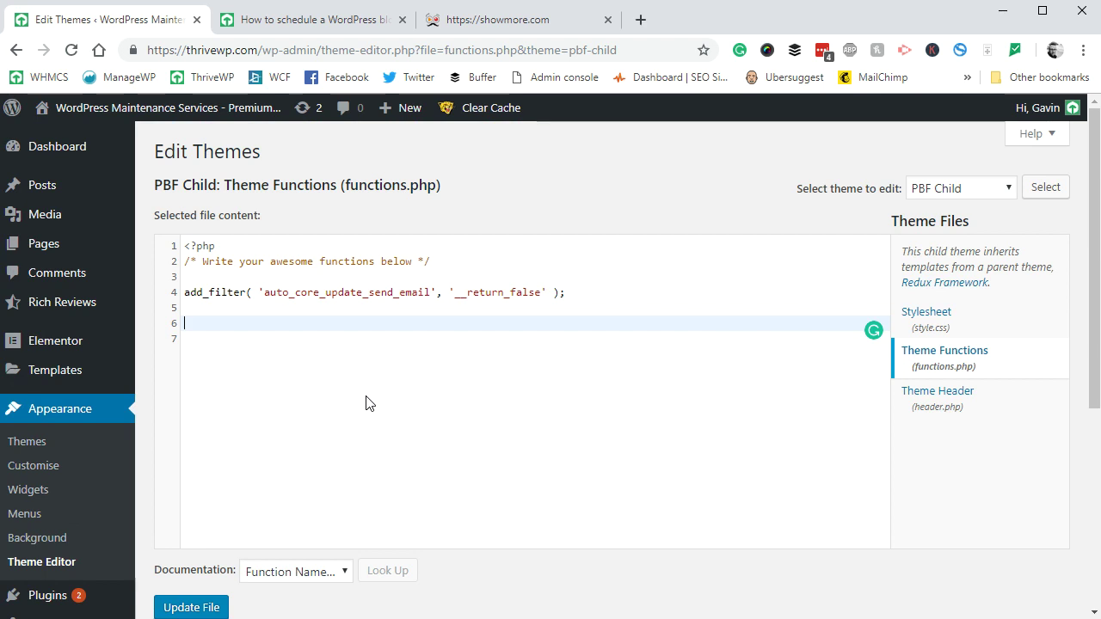
scroll(365, 404, "down", 1)
type("add_theme_support( 'responsive-embeds' );")
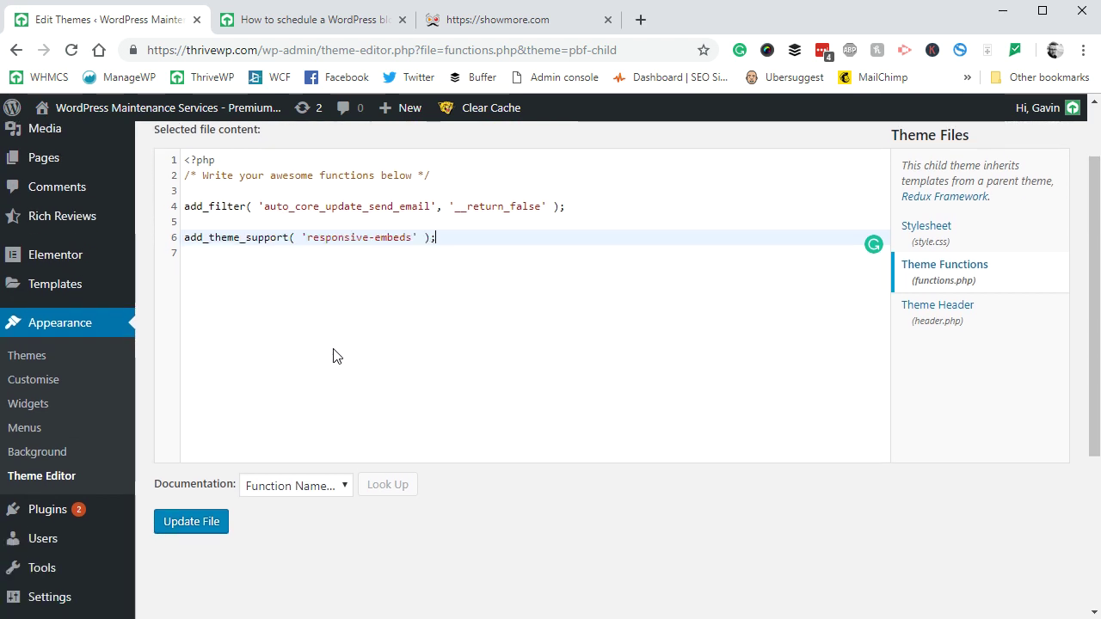
Review the new line by highlighting add_theme_support and its 'responsive-embeds' argument.
left_click_drag(436, 237, 186, 235)
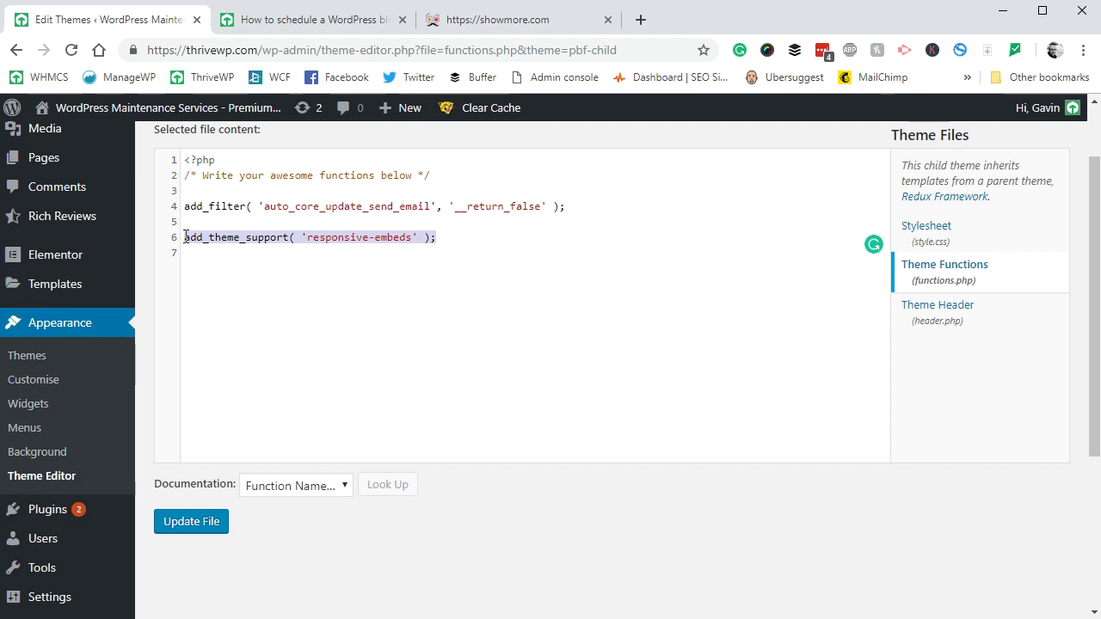
left_click(185, 235)
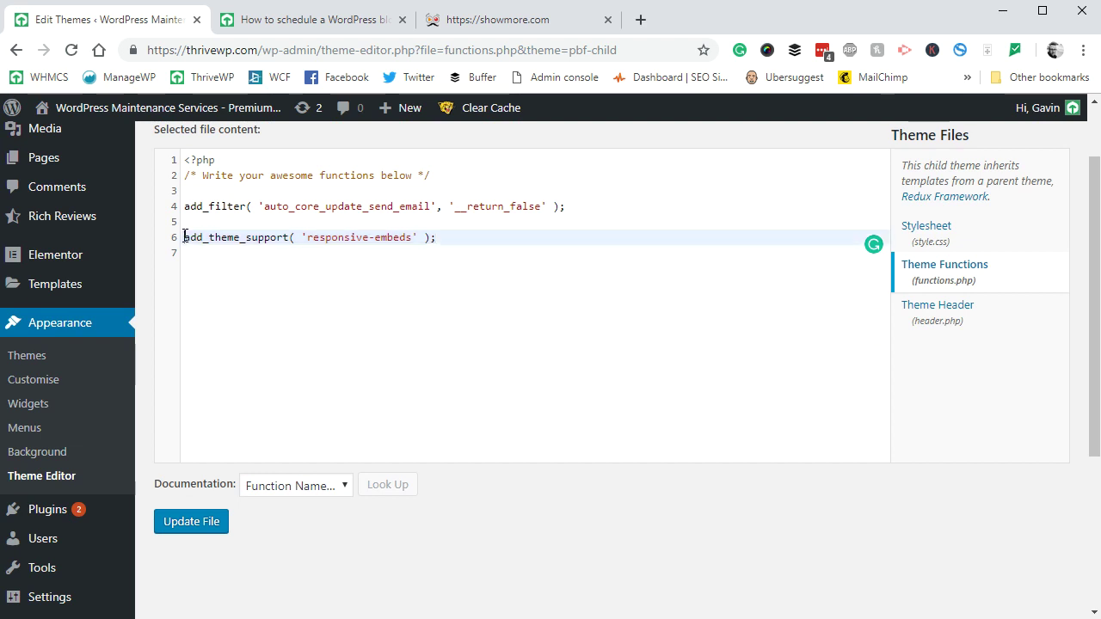
left_click(214, 254)
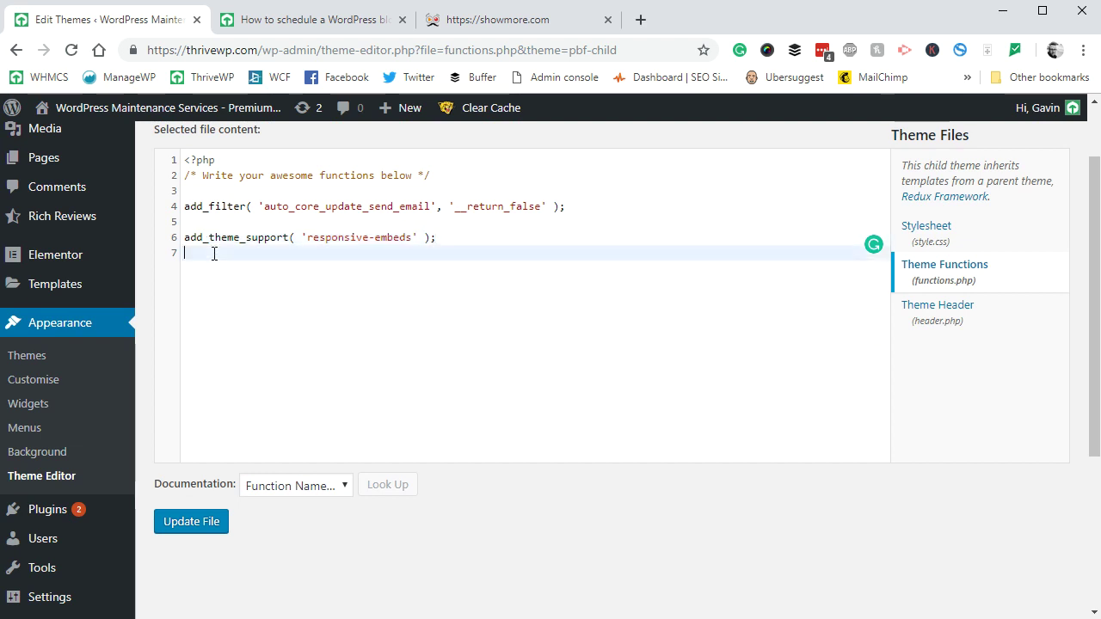
left_click_drag(186, 234, 278, 233)
left_click(310, 238)
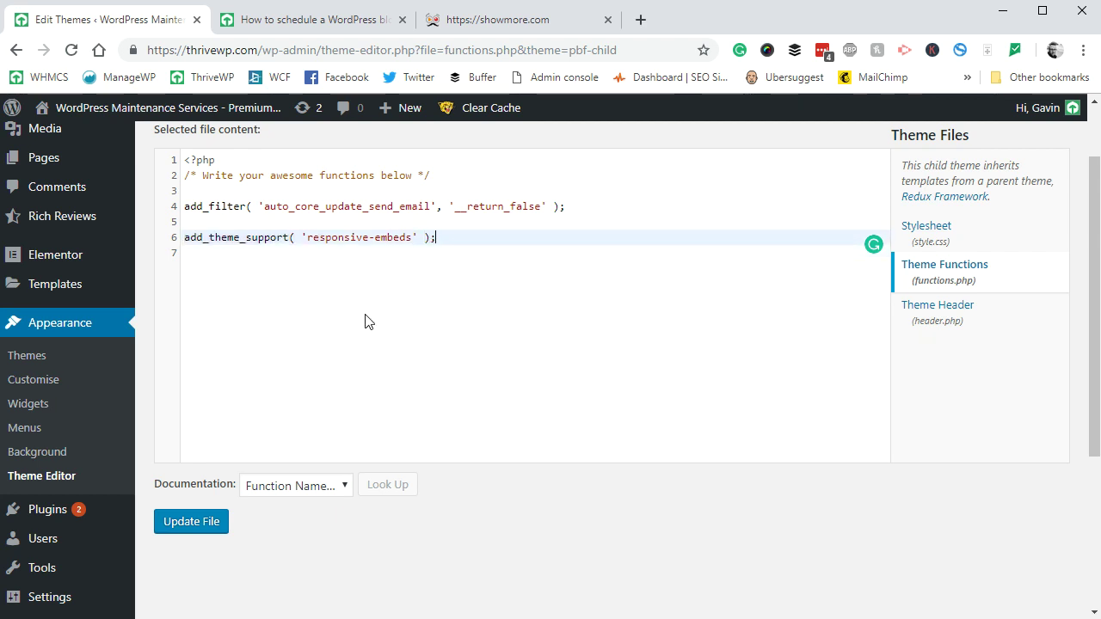
scroll(267, 379, "down", 1)
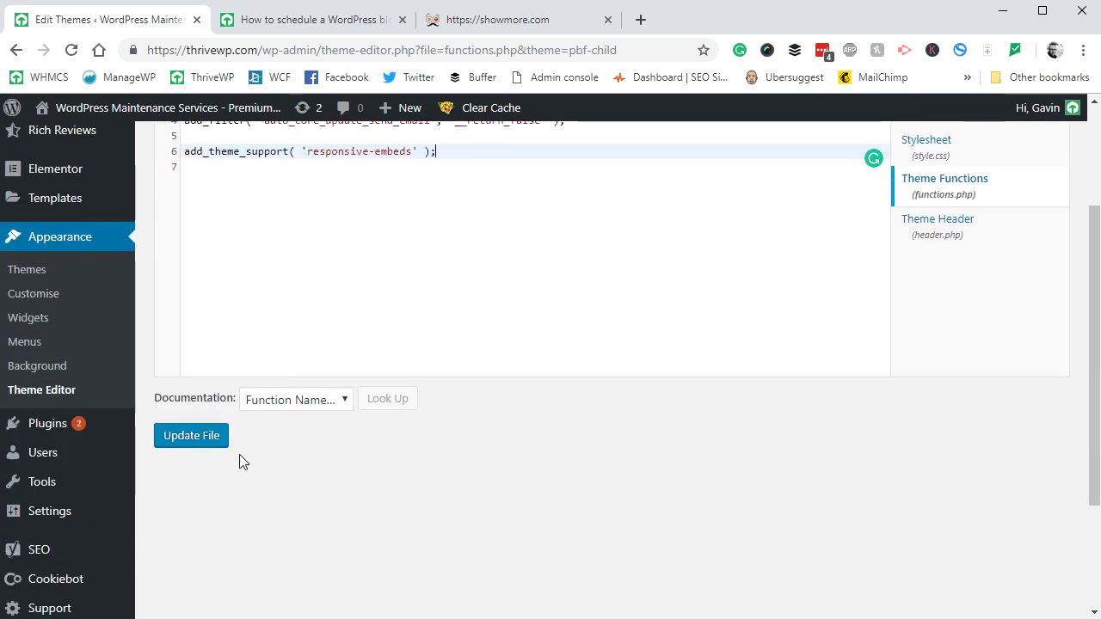
scroll(255, 459, "up", 1)
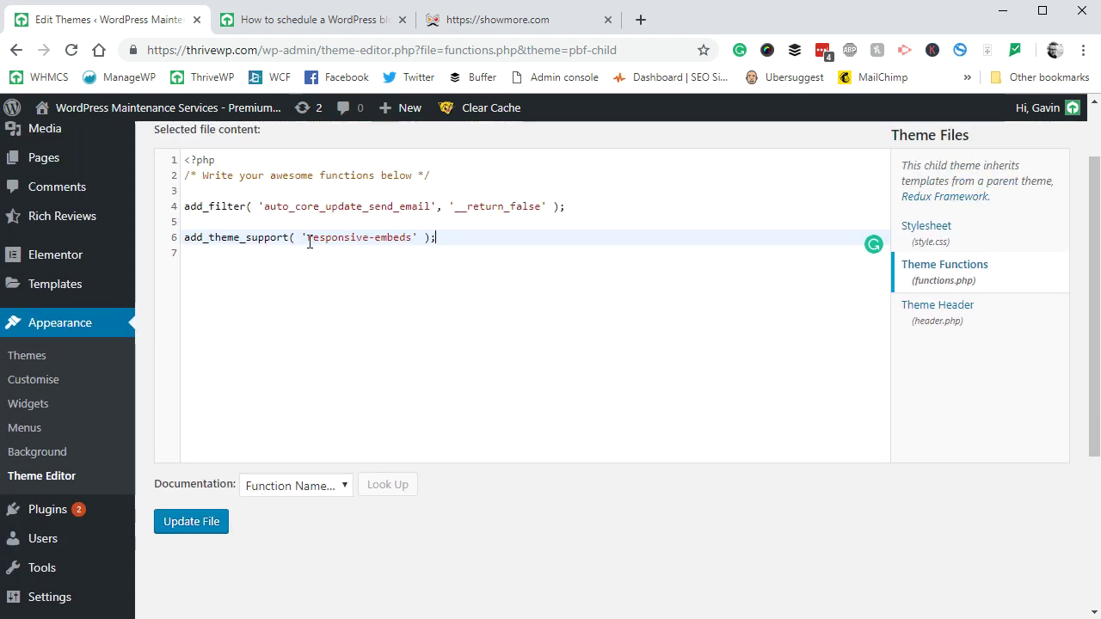
scroll(302, 414, "down", 1)
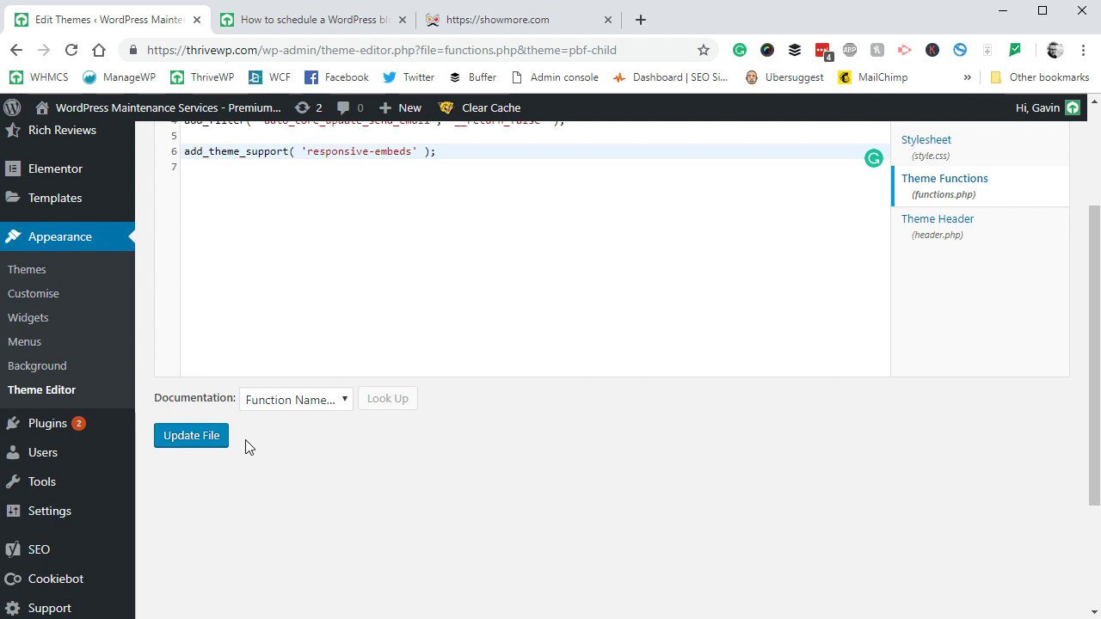
Save functions.php with Update File, then clear the site cache and minified CSS/JS.
left_click(181, 448)
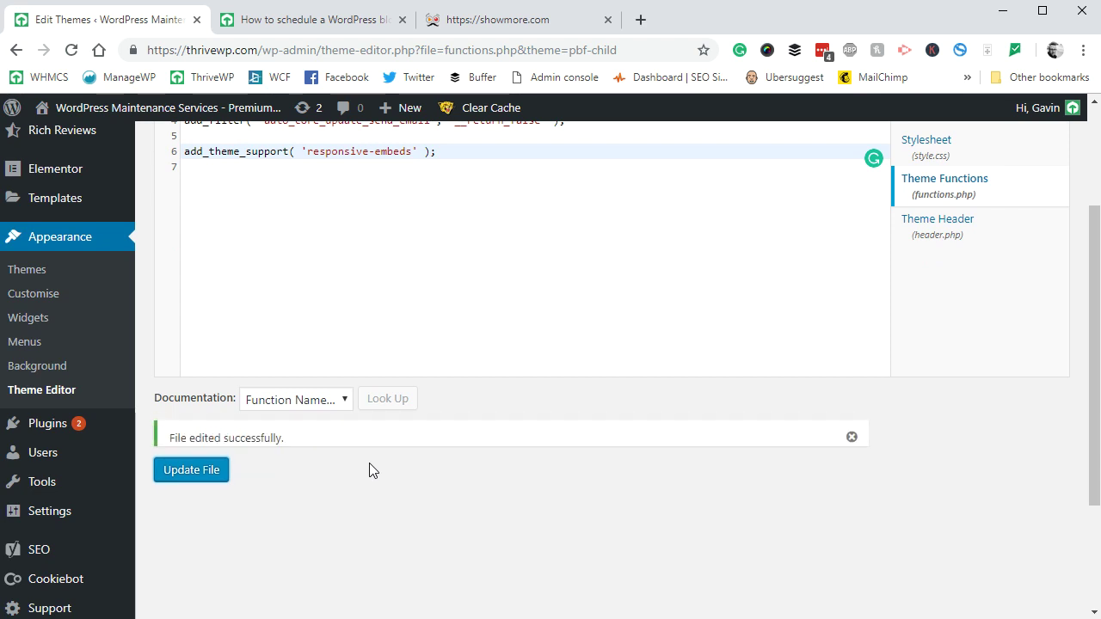
scroll(369, 463, "up", 1)
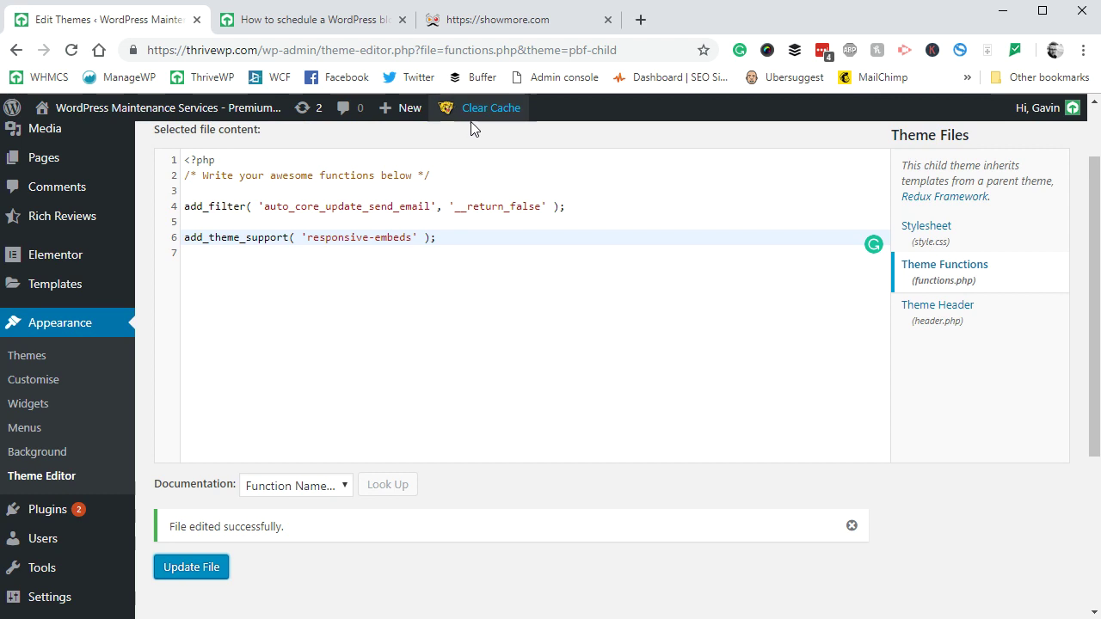
scroll(344, 369, "down", 1)
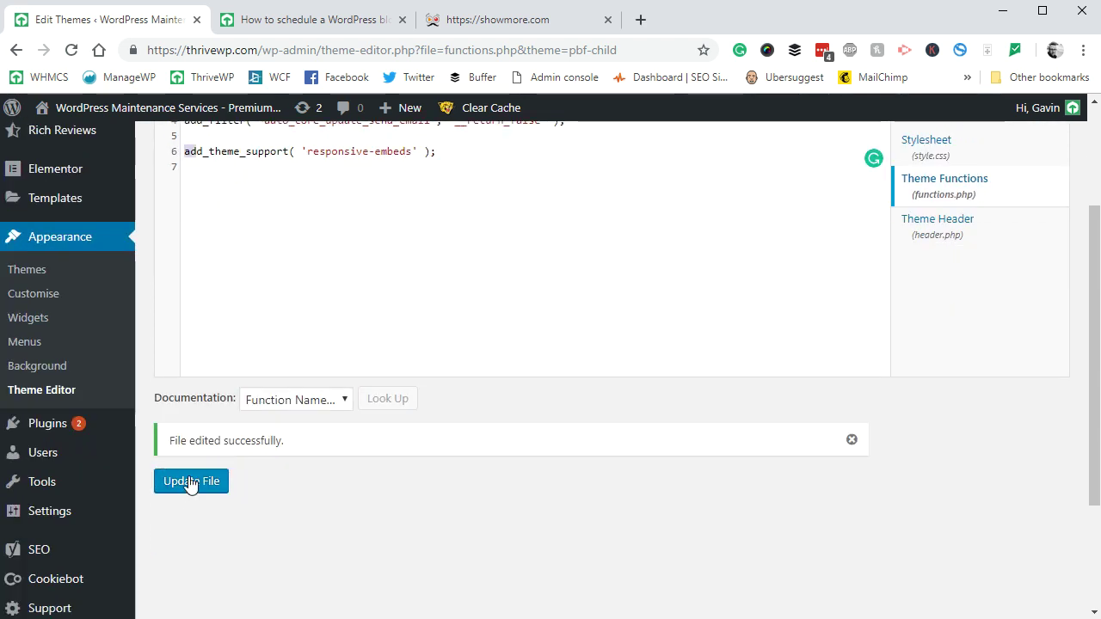
scroll(473, 286, "up", 1)
mouse_move(488, 103)
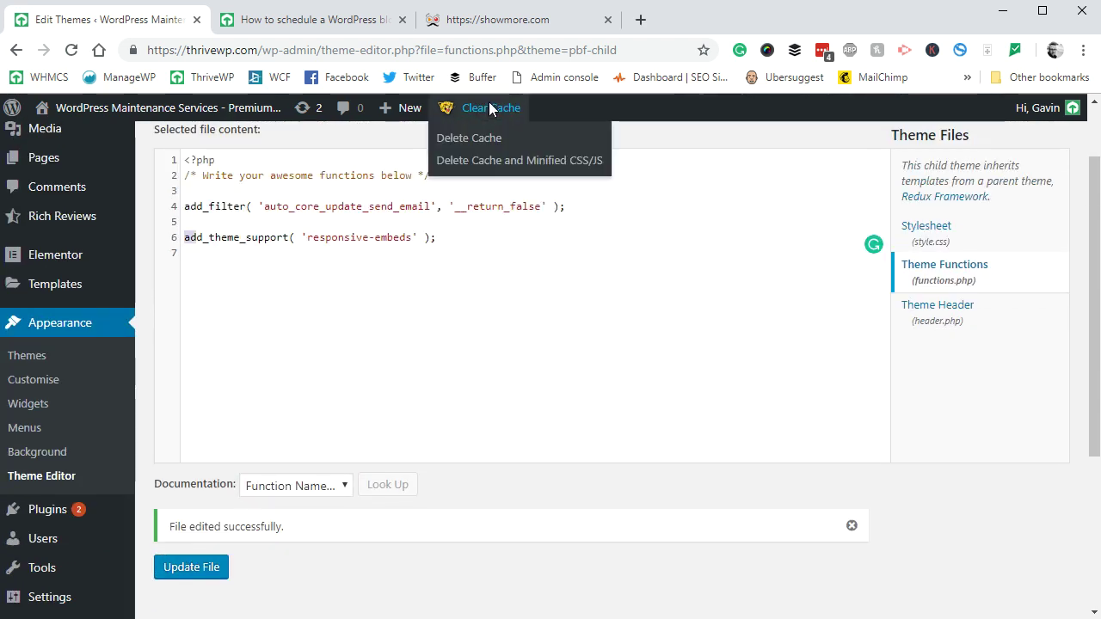
left_click(502, 171)
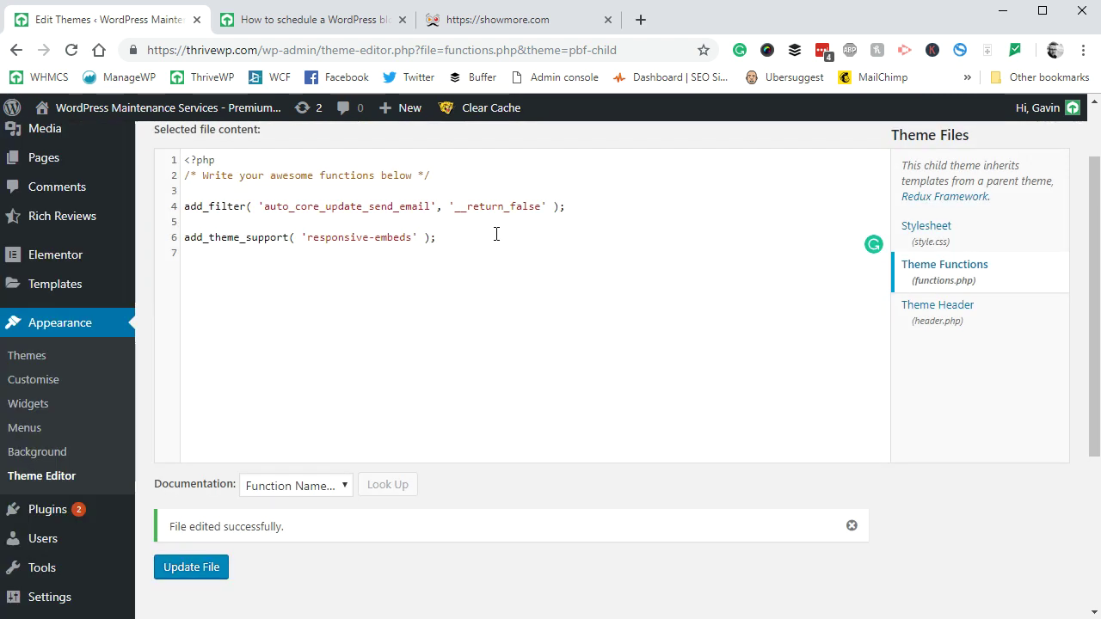
scroll(464, 445, "down", 6)
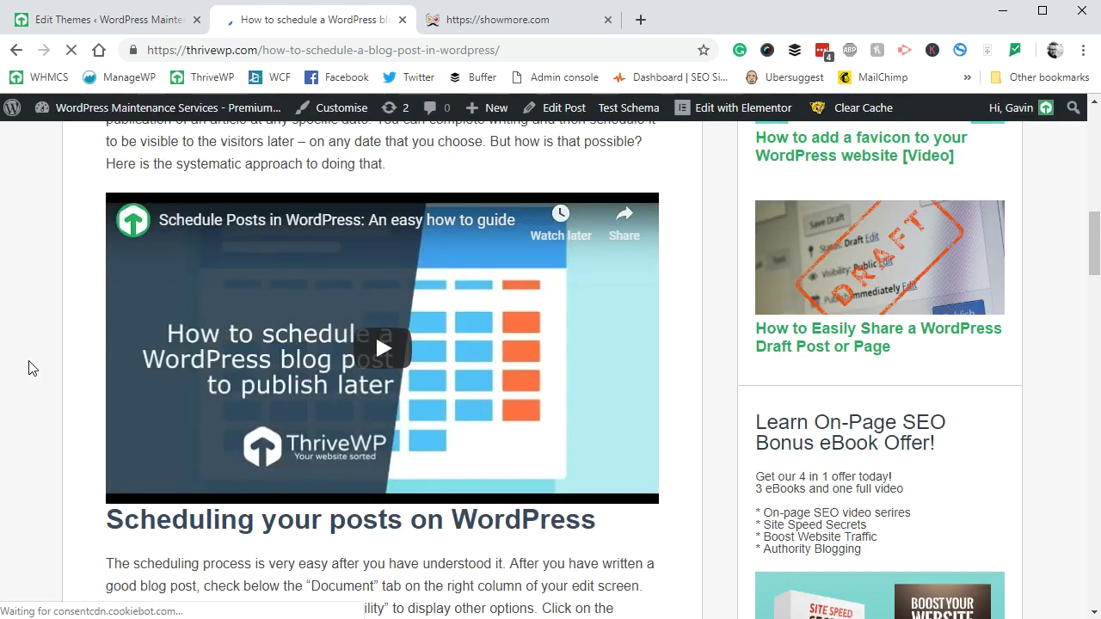
scroll(48, 379, "down", 1)
scroll(44, 405, "up", 1)
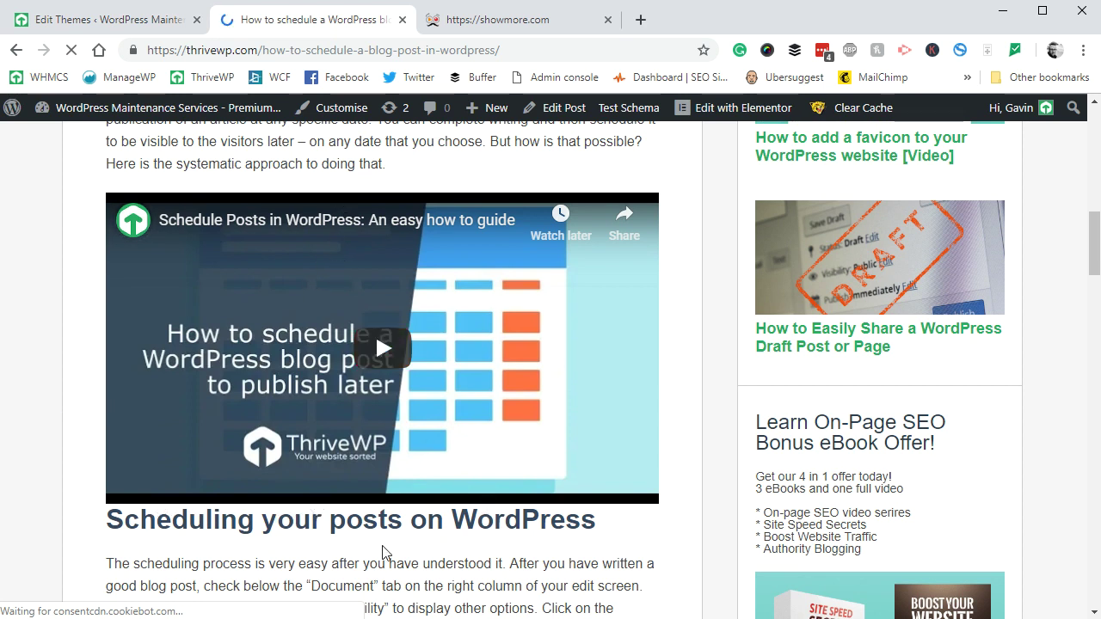
scroll(375, 525, "down", 1)
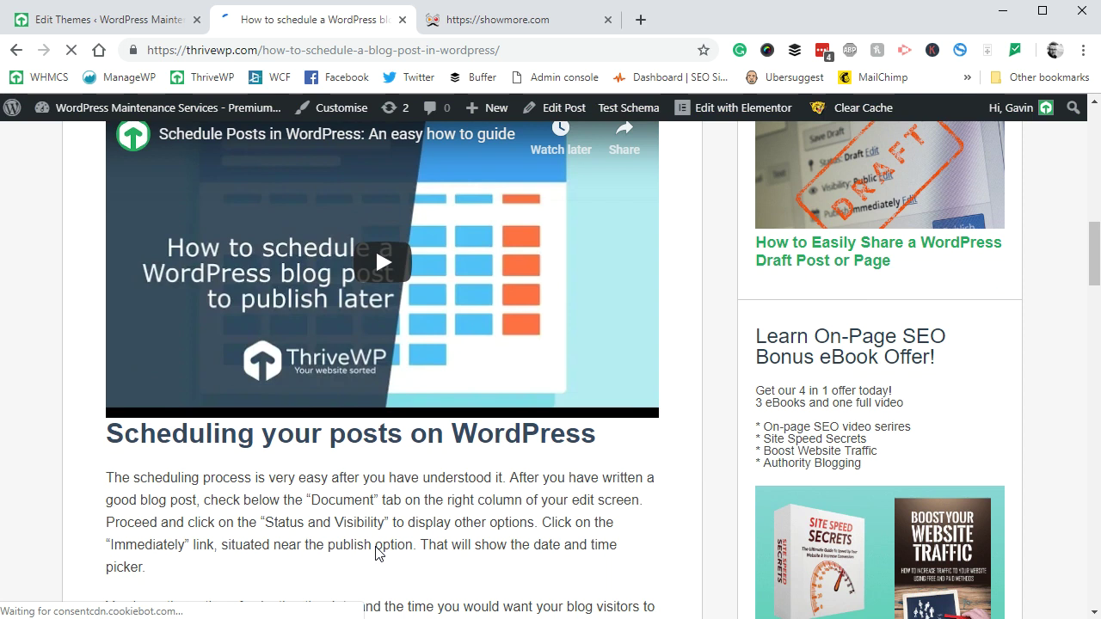
scroll(378, 430, "up", 1)
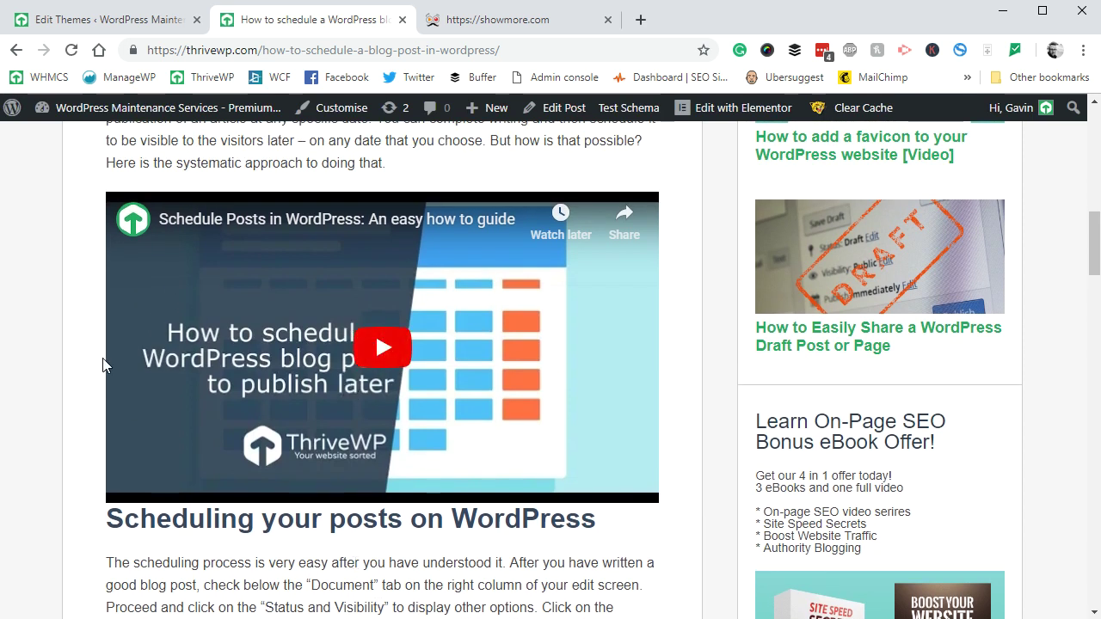
left_click_drag(356, 11, 337, 88)
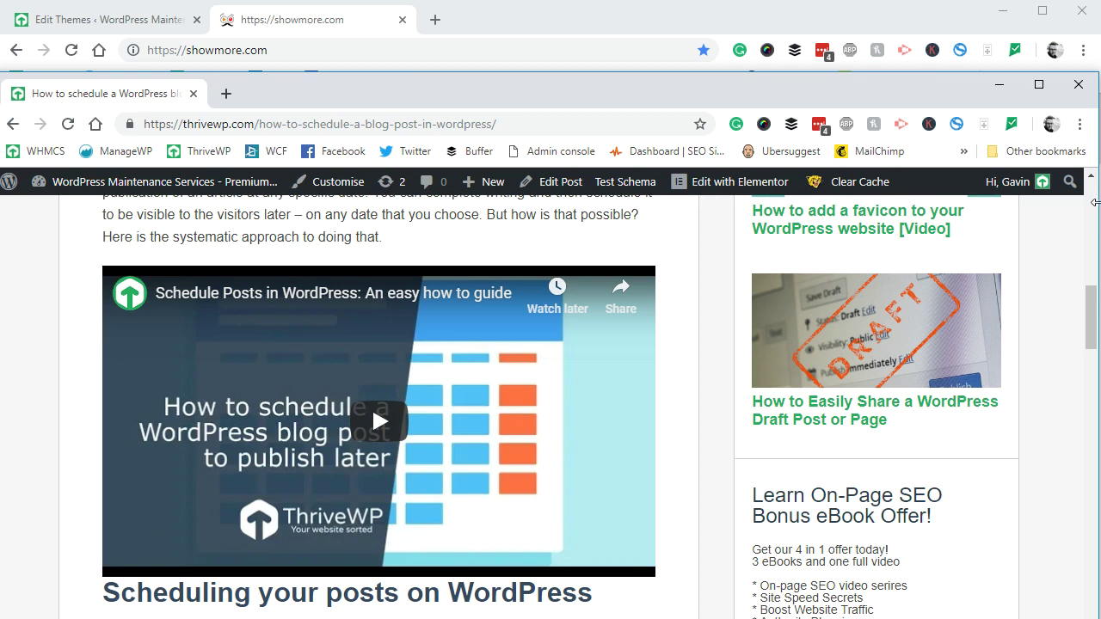
Narrow the post window twice to confirm the YouTube embed scales, then dock it back as a tab.
left_click_drag(1096, 203, 400, 250)
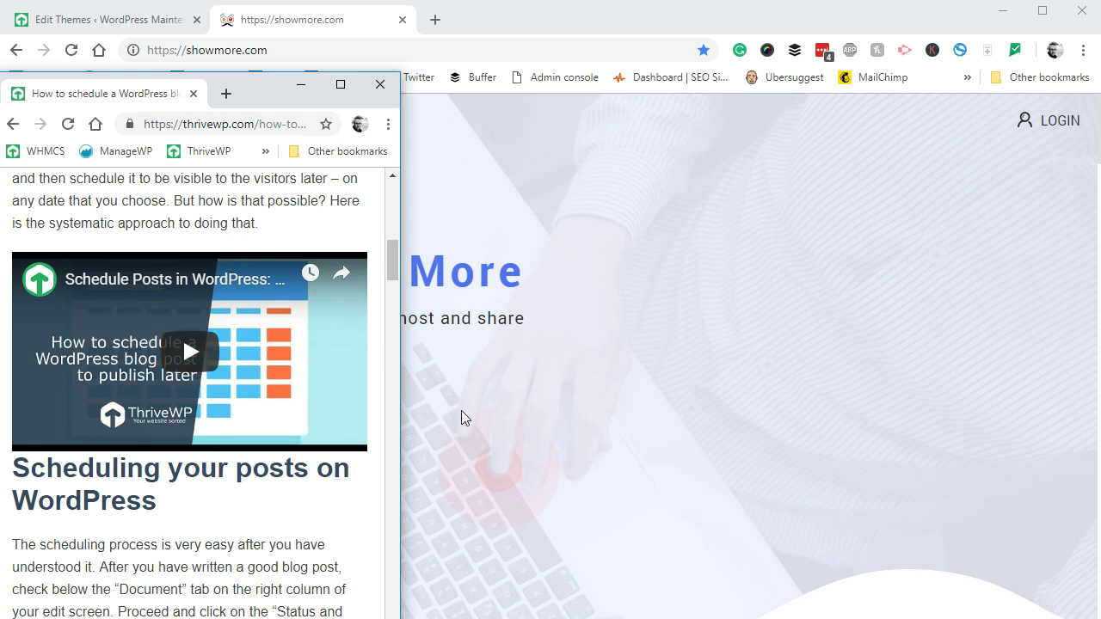
left_click_drag(400, 383, 557, 405)
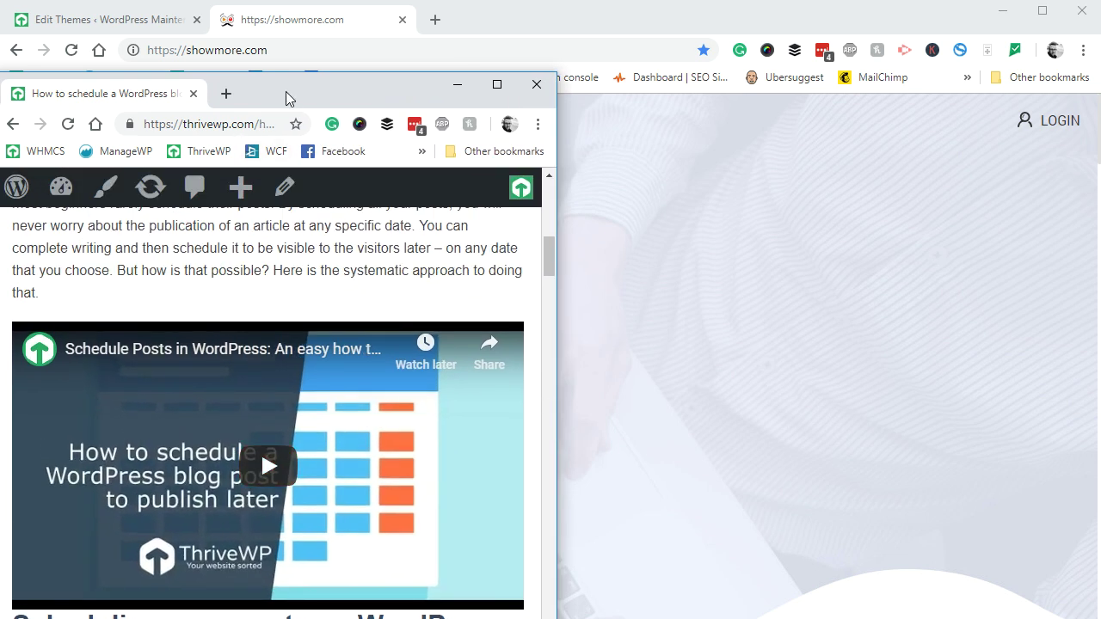
left_click_drag(288, 99, 401, 55)
scroll(441, 391, "down", 1)
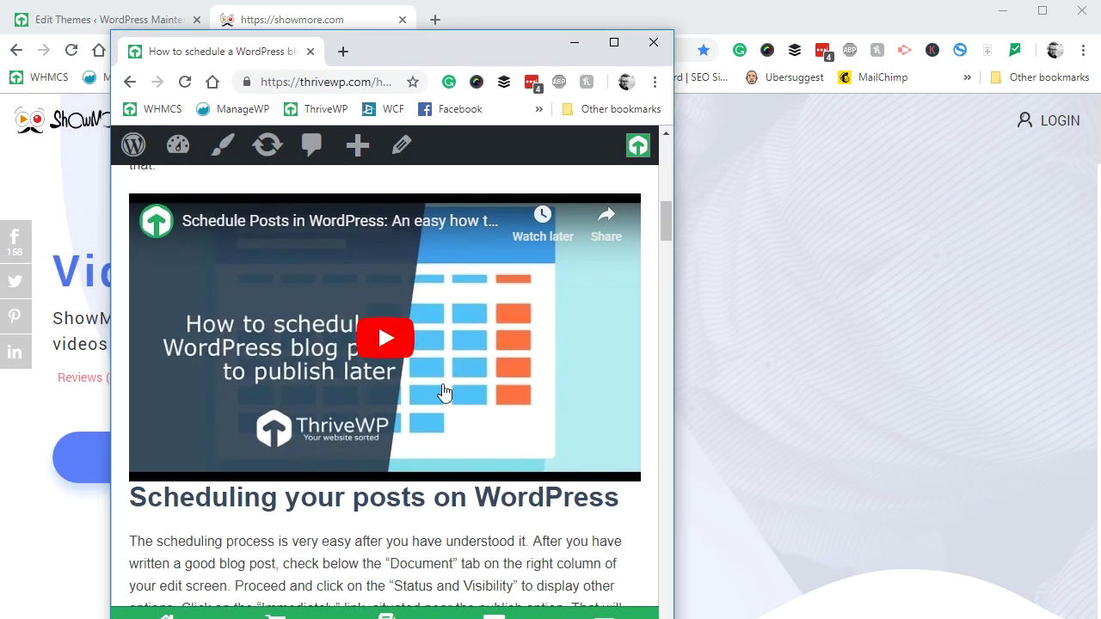
left_click_drag(228, 57, 318, 19)
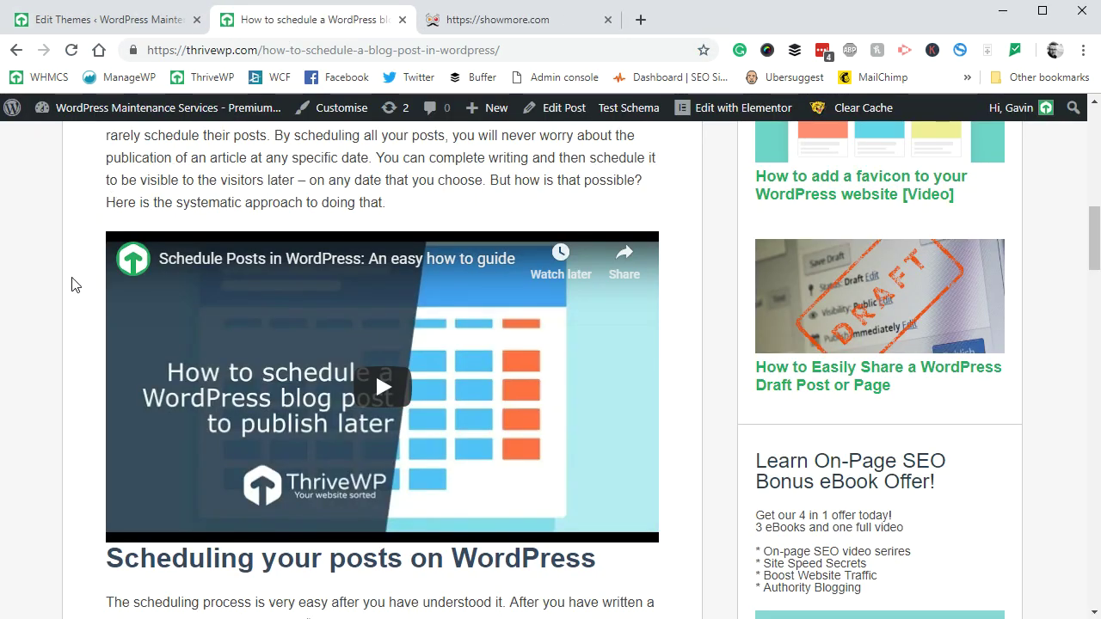
Scroll through the post to view the now-responsive YouTube embed.
scroll(72, 285, "down", 1)
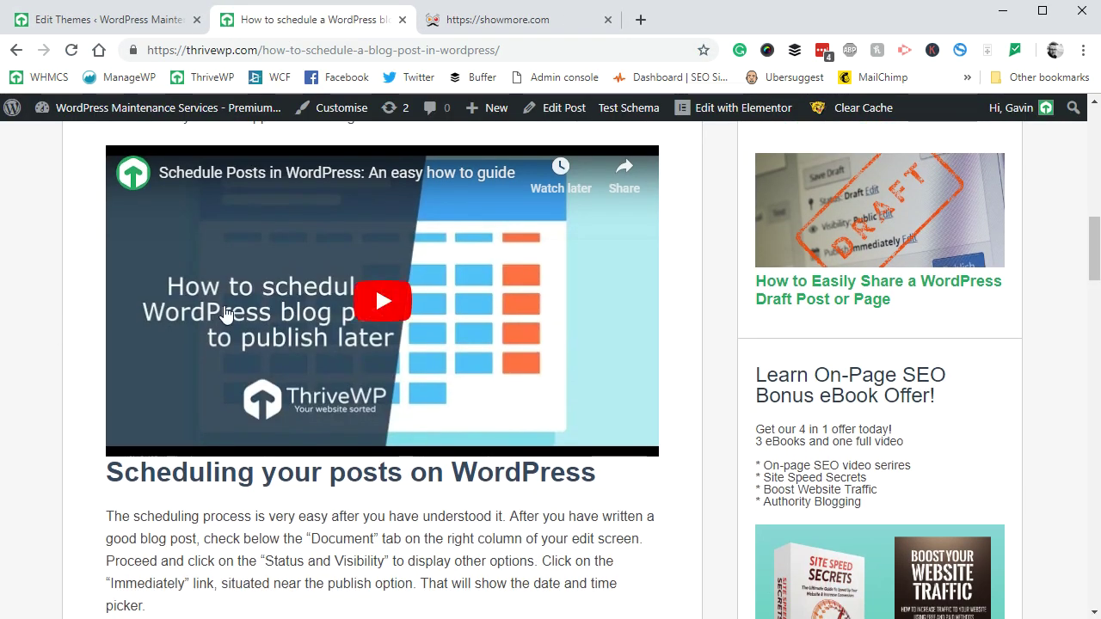
scroll(199, 466, "down", 2)
scroll(198, 470, "down", 2)
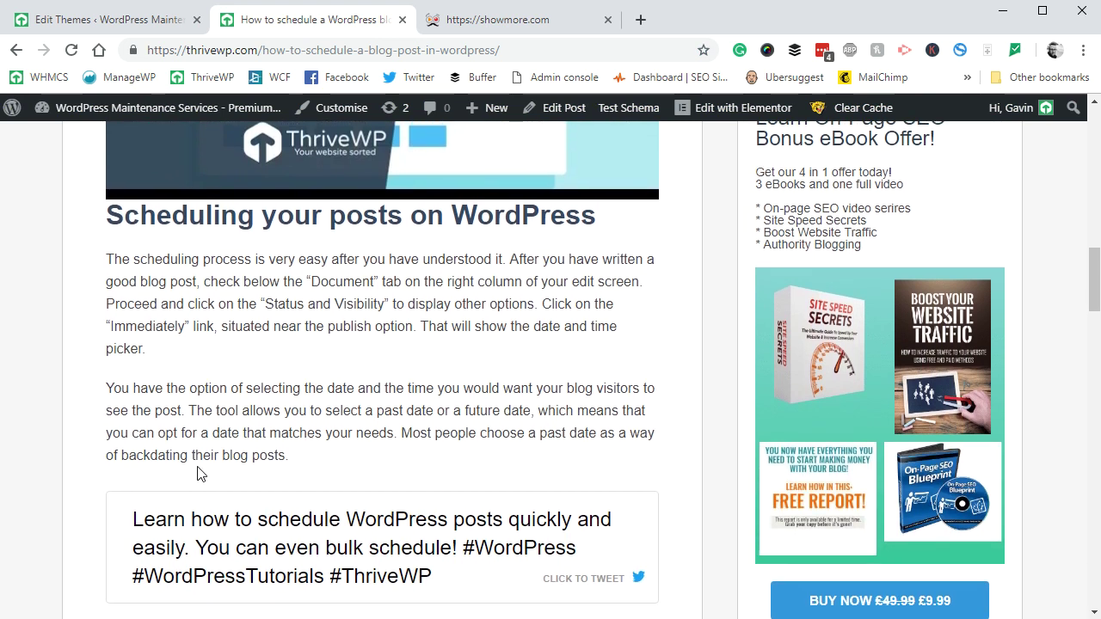
scroll(98, 524, "up", 4)
scroll(95, 529, "up", 1)
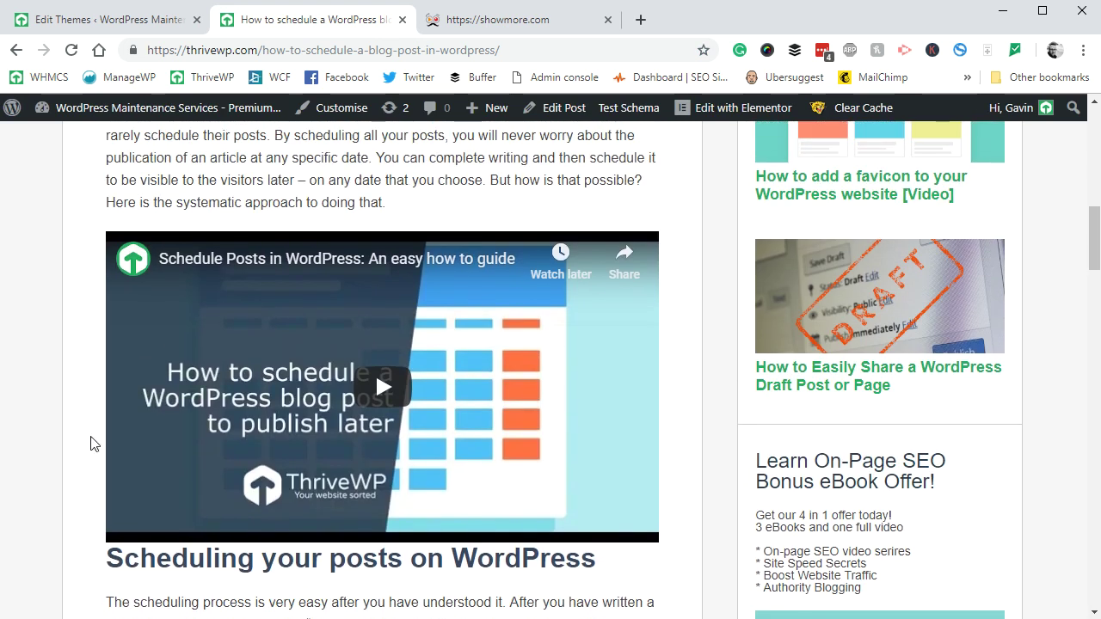
scroll(89, 394, "down", 1)
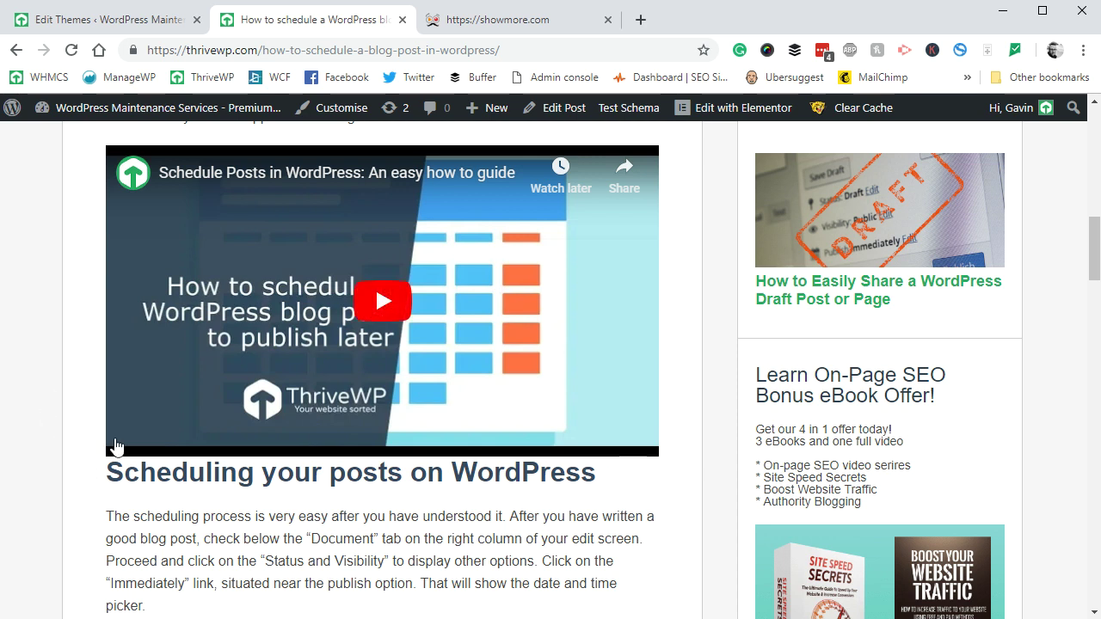
scroll(96, 461, "up", 1)
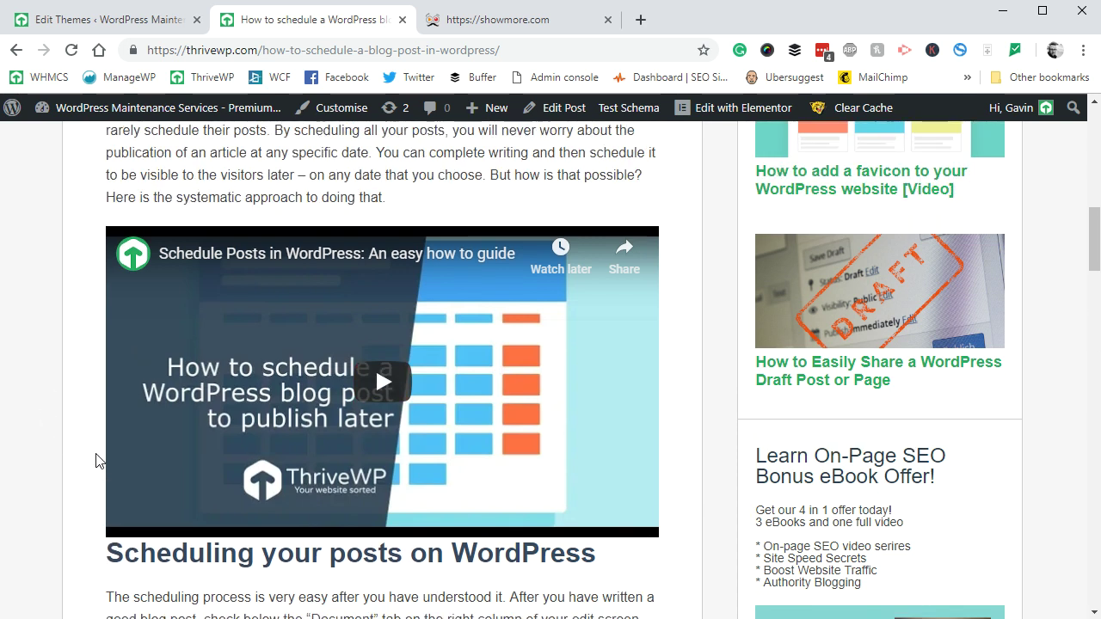
scroll(96, 462, "down", 1)
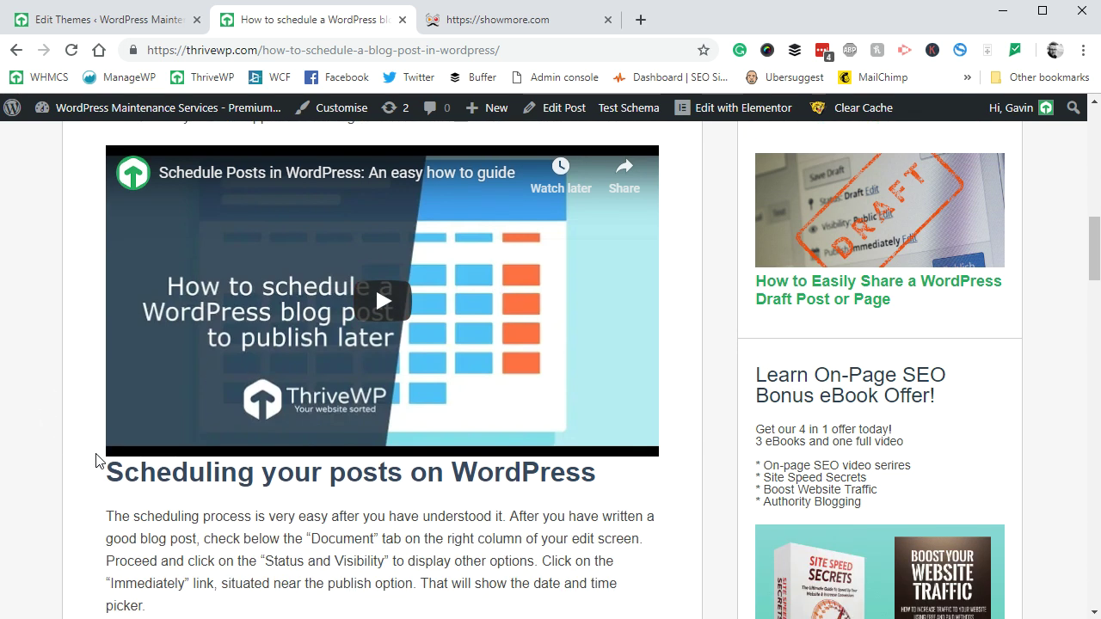
Select the add_theme_support( 'responsive-embeds' ) line in functions.php, then glance back at the post.
left_click(82, 24)
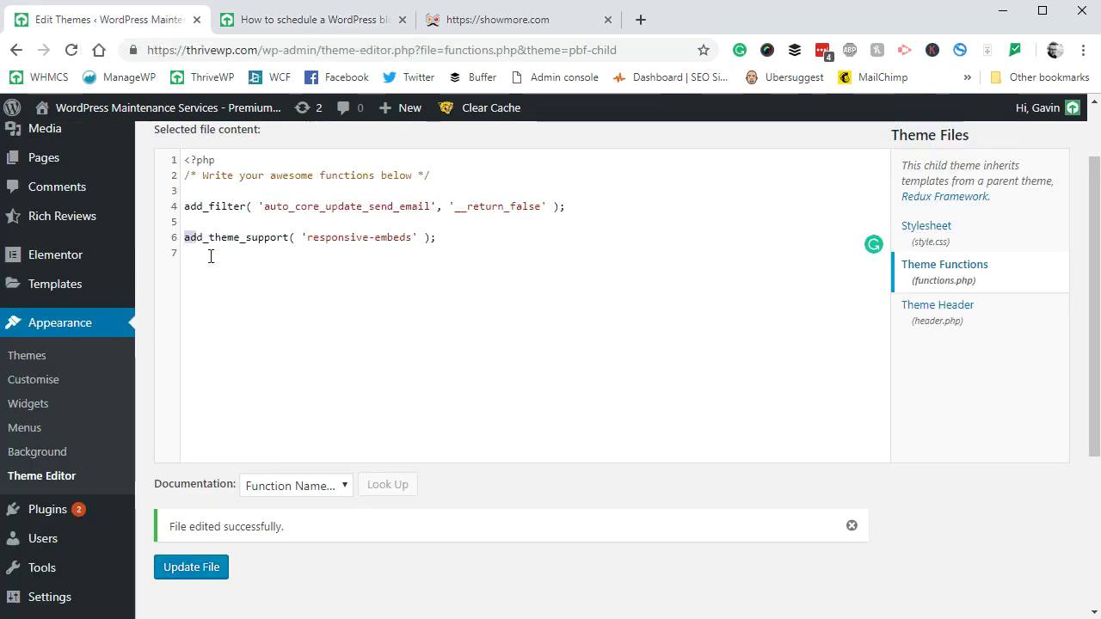
left_click(227, 244)
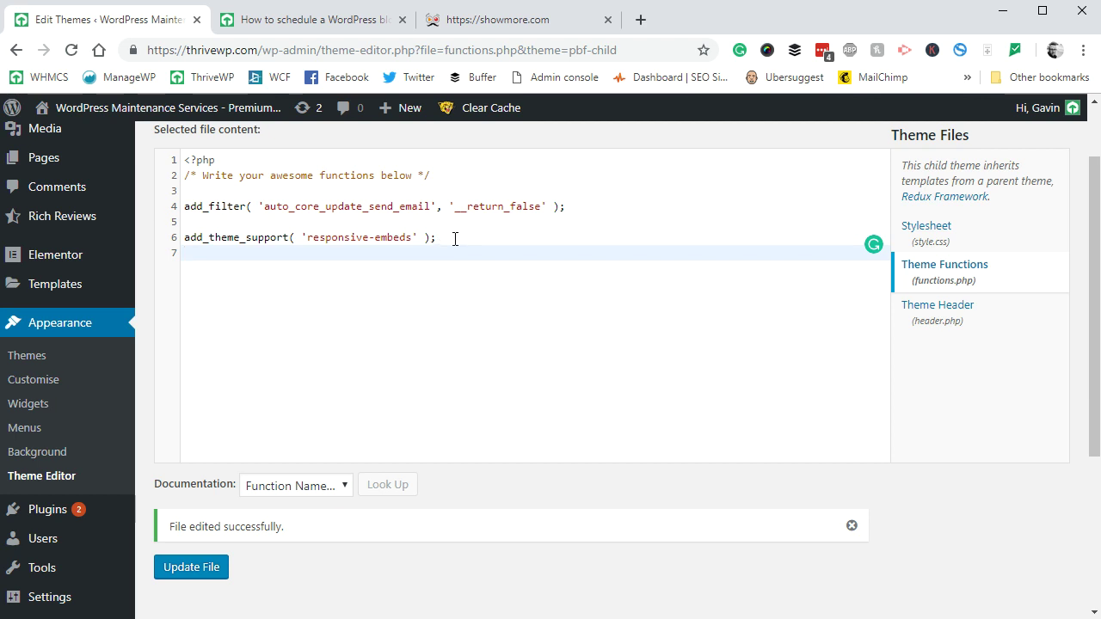
left_click_drag(455, 238, 184, 245)
left_click(279, 25)
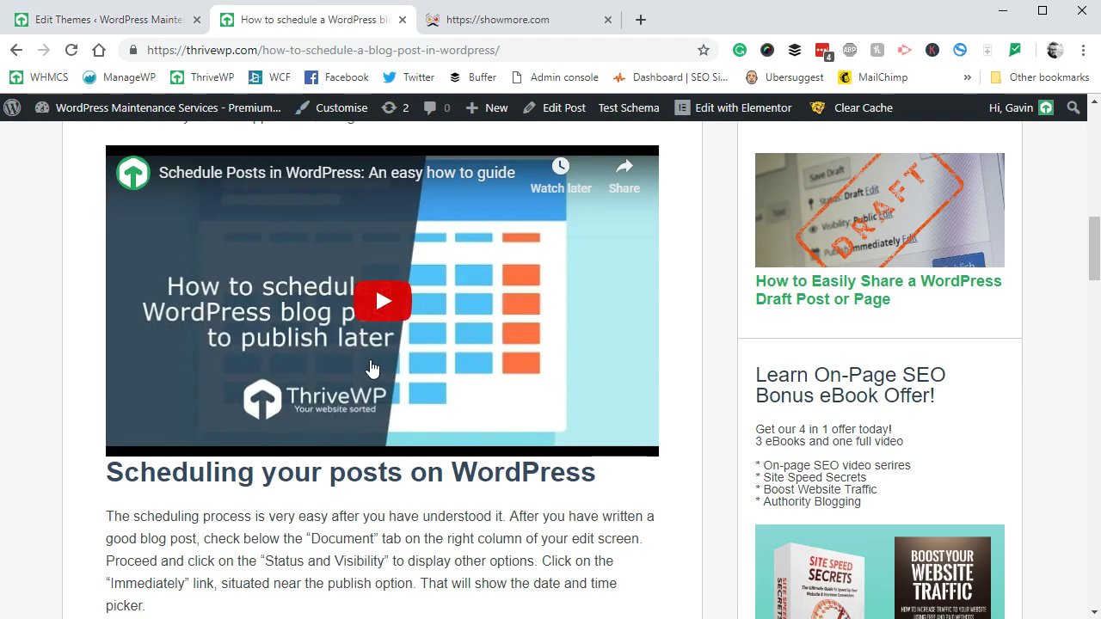
scroll(77, 414, "up", 1)
scroll(76, 413, "up", 2)
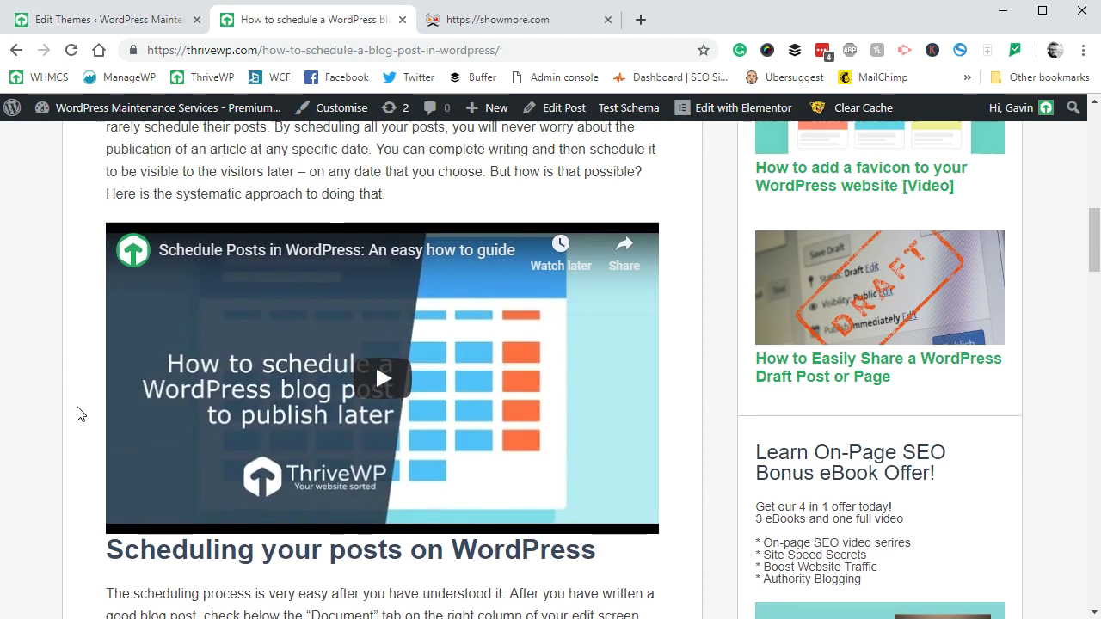
scroll(78, 411, "down", 2)
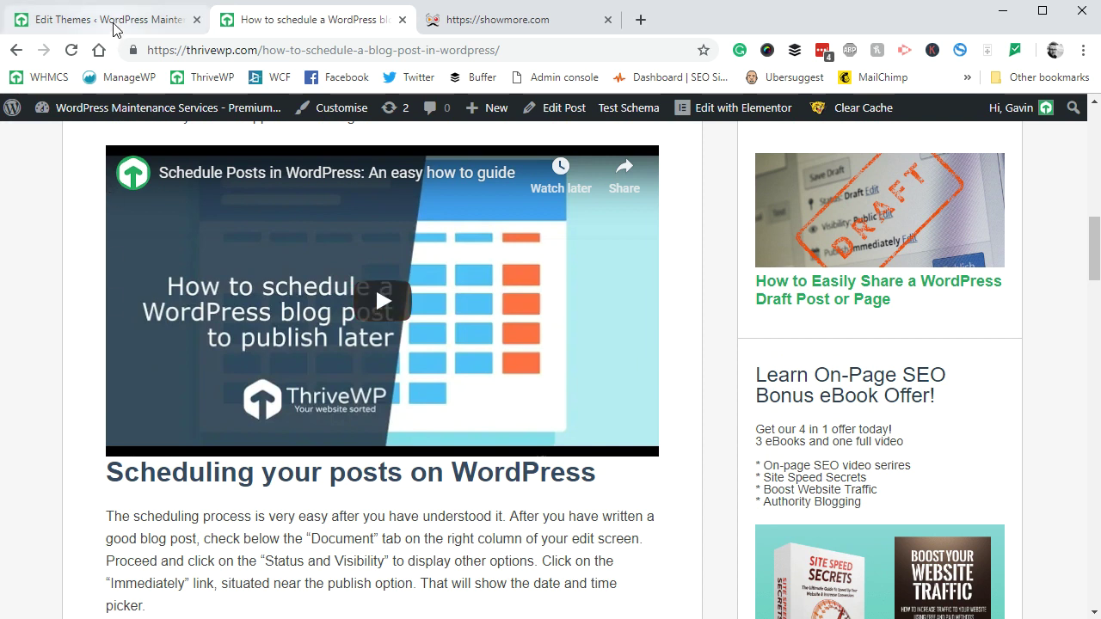
Return to the PBF Child functions.php editor and scroll over the saved code.
left_click(79, 24)
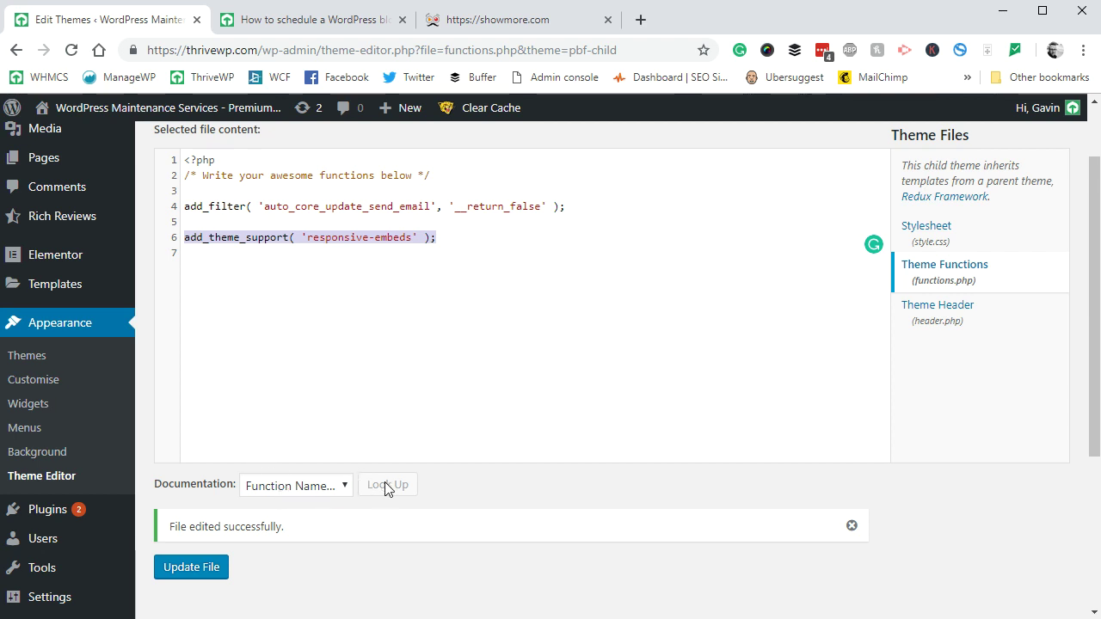
scroll(457, 478, "down", 1)
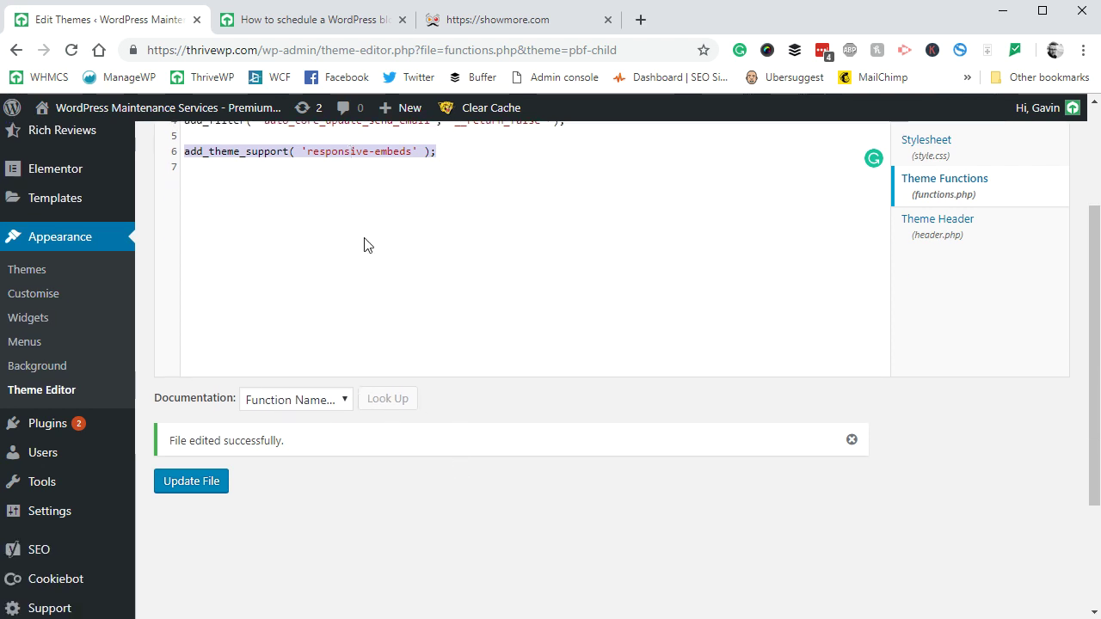
scroll(445, 494, "up", 2)
scroll(445, 504, "down", 2)
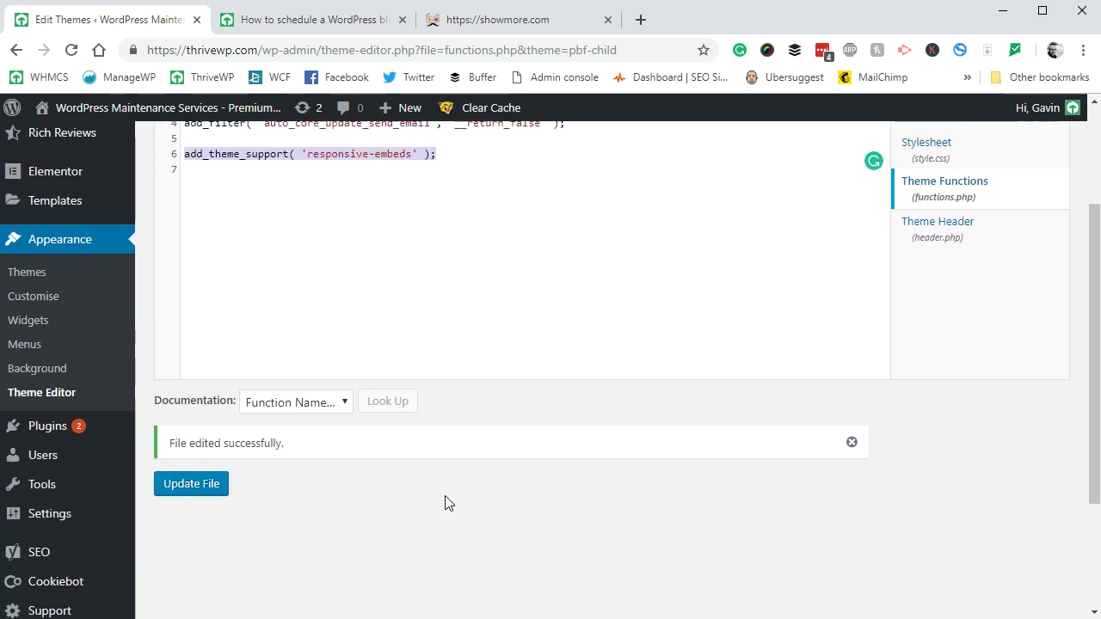
scroll(445, 505, "up", 1)
scroll(445, 504, "up", 1)
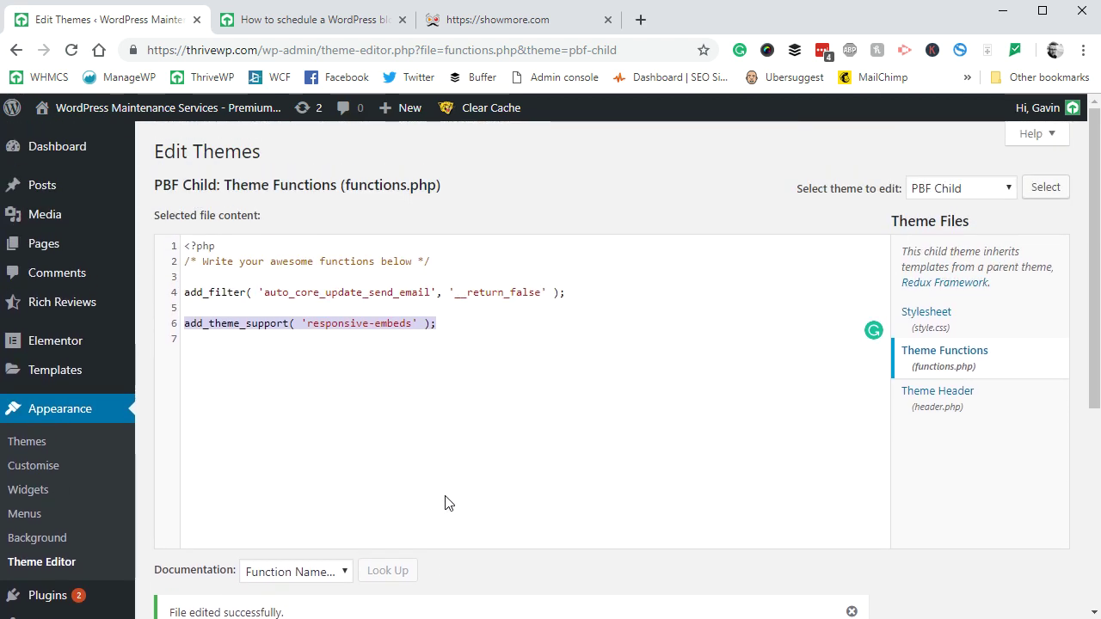
scroll(445, 504, "down", 2)
scroll(445, 504, "down", 1)
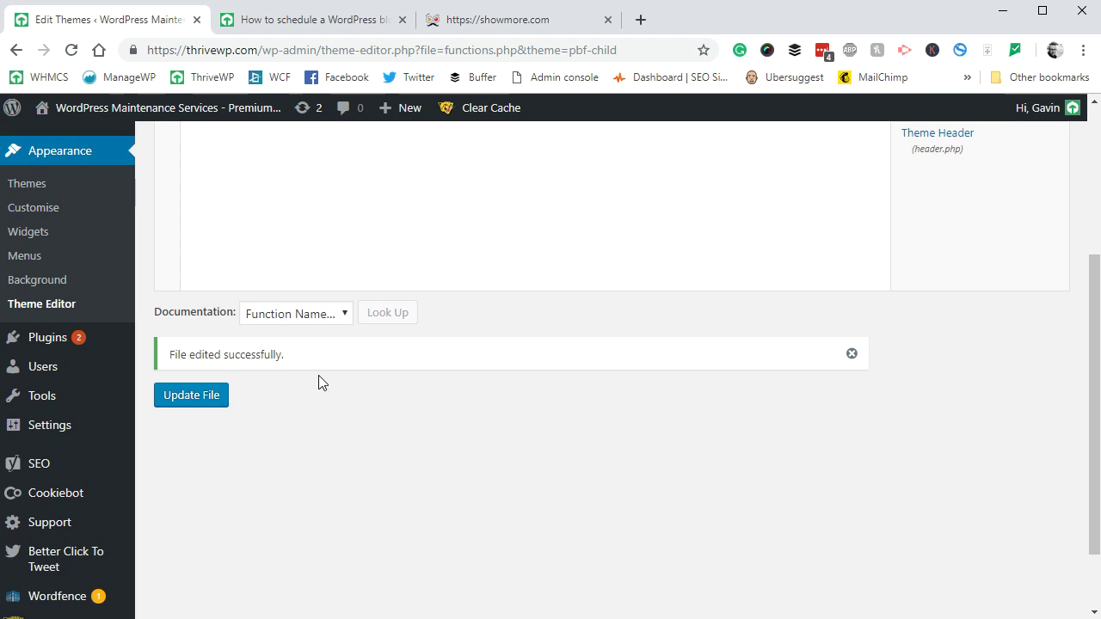